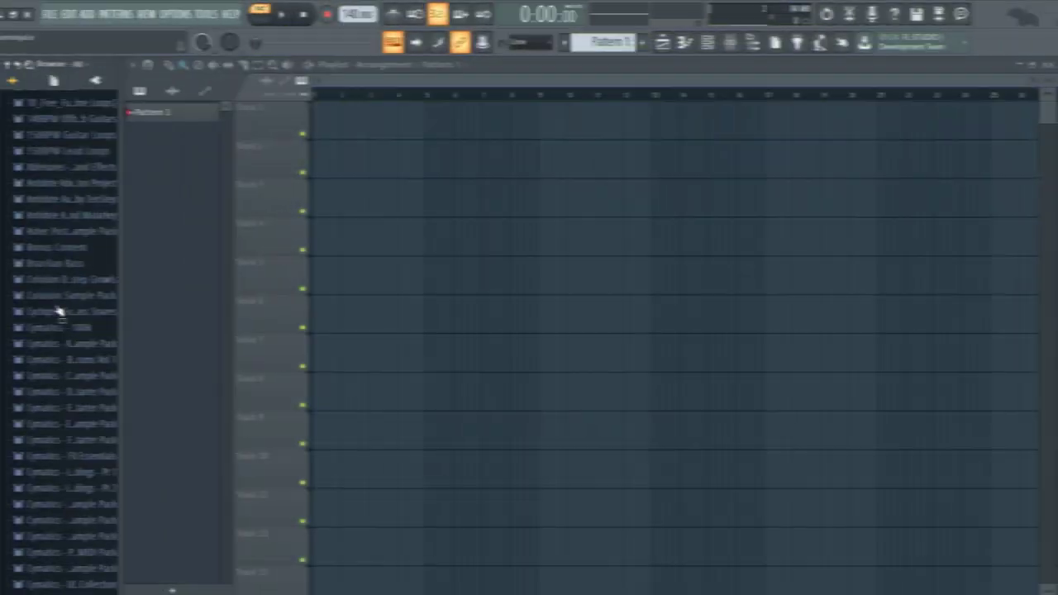
Step: Expand the Cymatics - Python Free MIDI Pack folder and bring up the empty Nexus piano roll
scroll(68, 306, down, 2)
scroll(67, 309, down, 1)
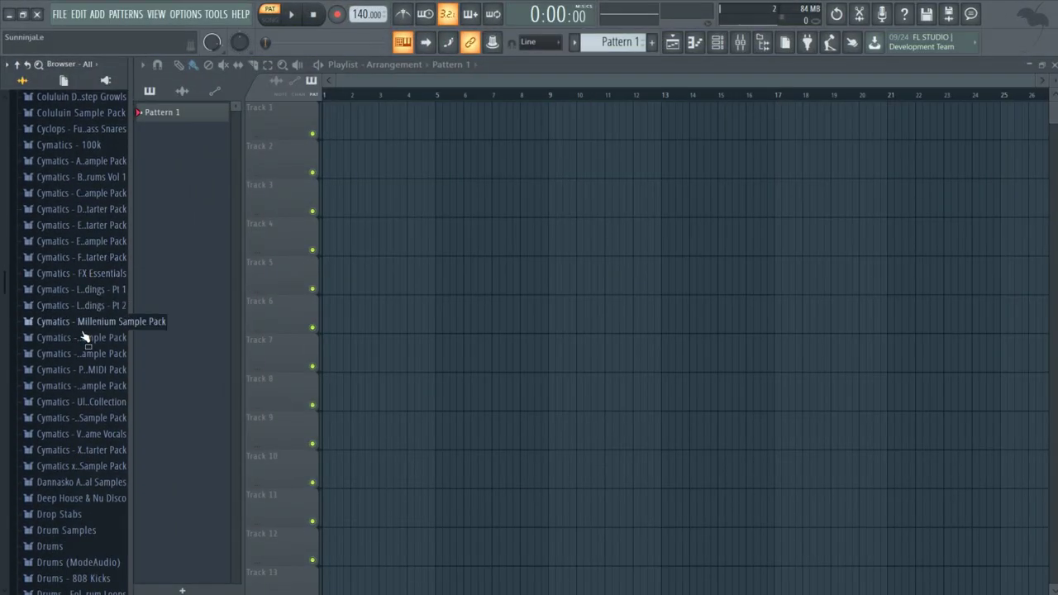
click(83, 375)
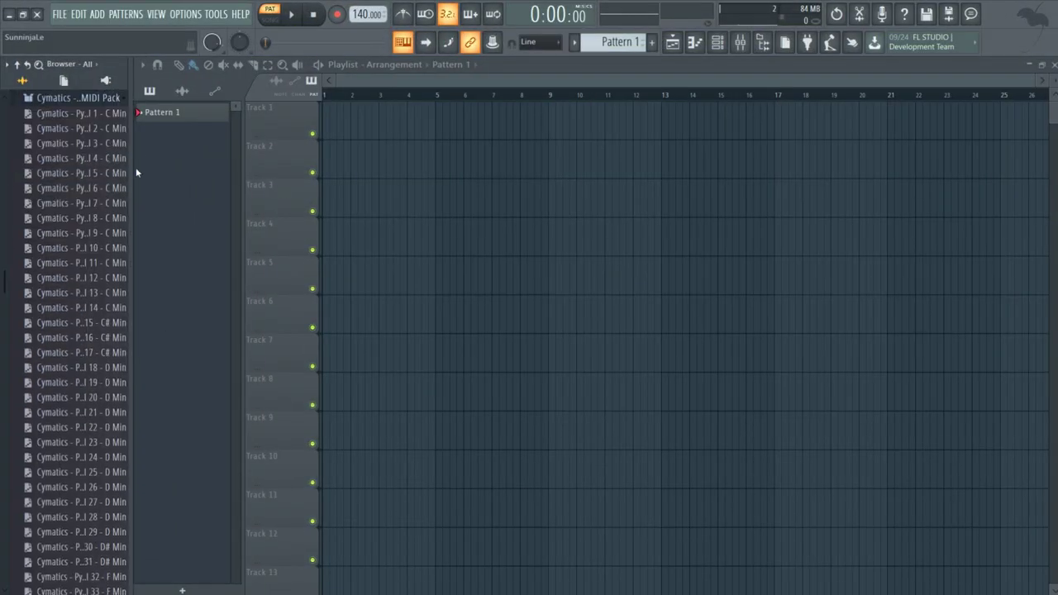
click(695, 43)
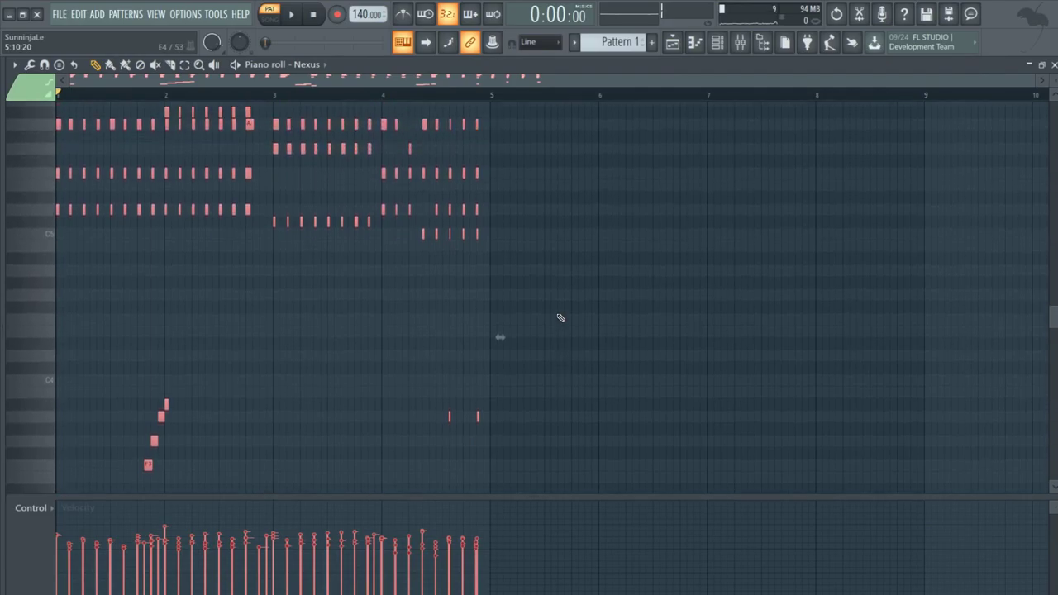
scroll(560, 318, up, 2)
Step: Play back the four-bar Python chord progression in the Nexus piano roll
key(space)
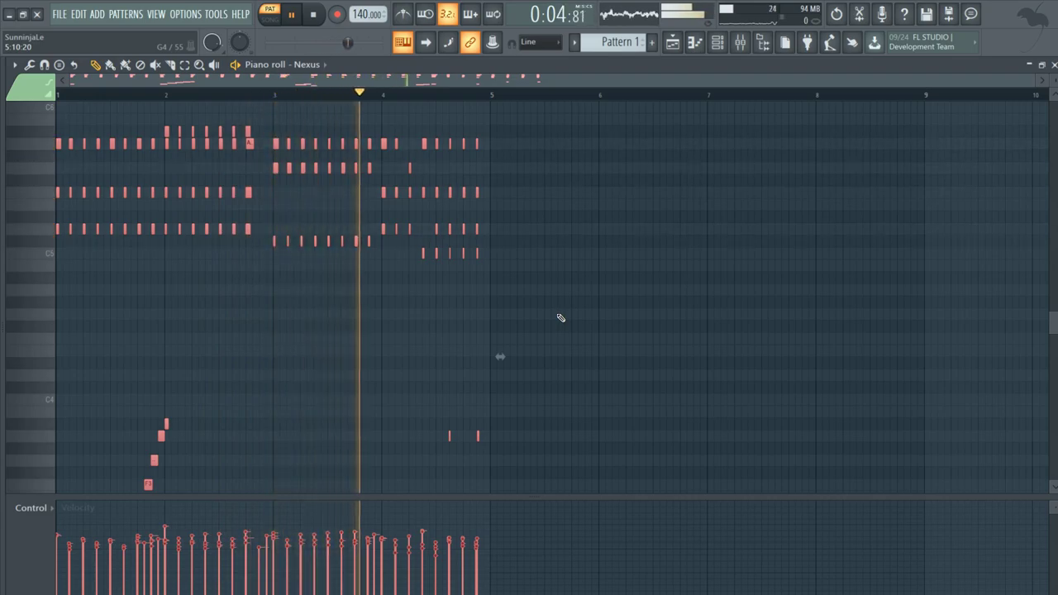
Step: Place Cobra Kick 4 from the Cobra pack's Drum One Shots at the start of Track 4
click(673, 43)
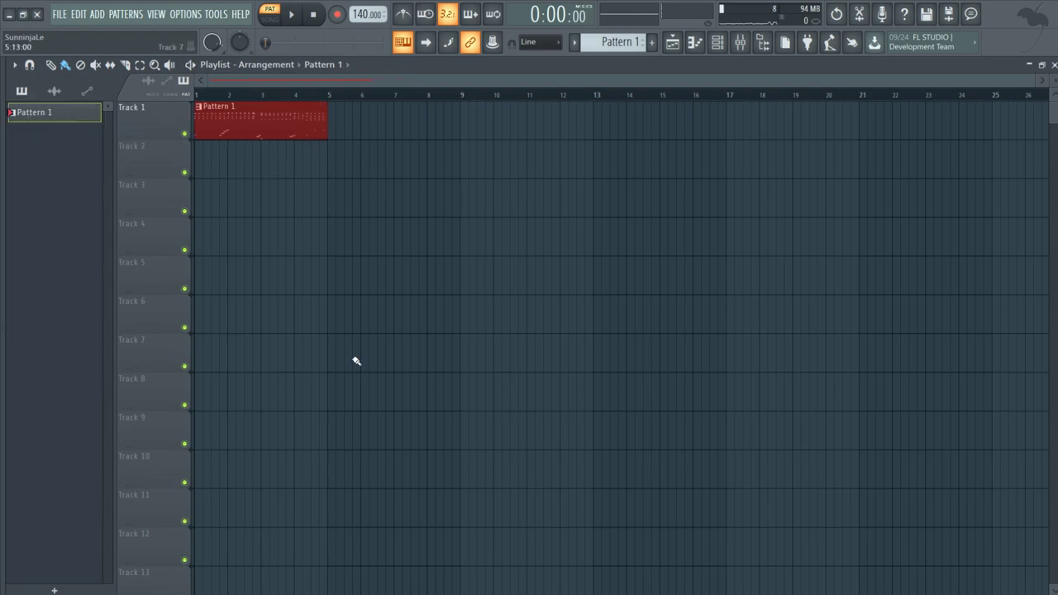
ctrl+scroll(355, 361, down, 2)
ctrl+scroll(265, 361, up, 4)
key(alt+F8)
scroll(82, 157, up, 10)
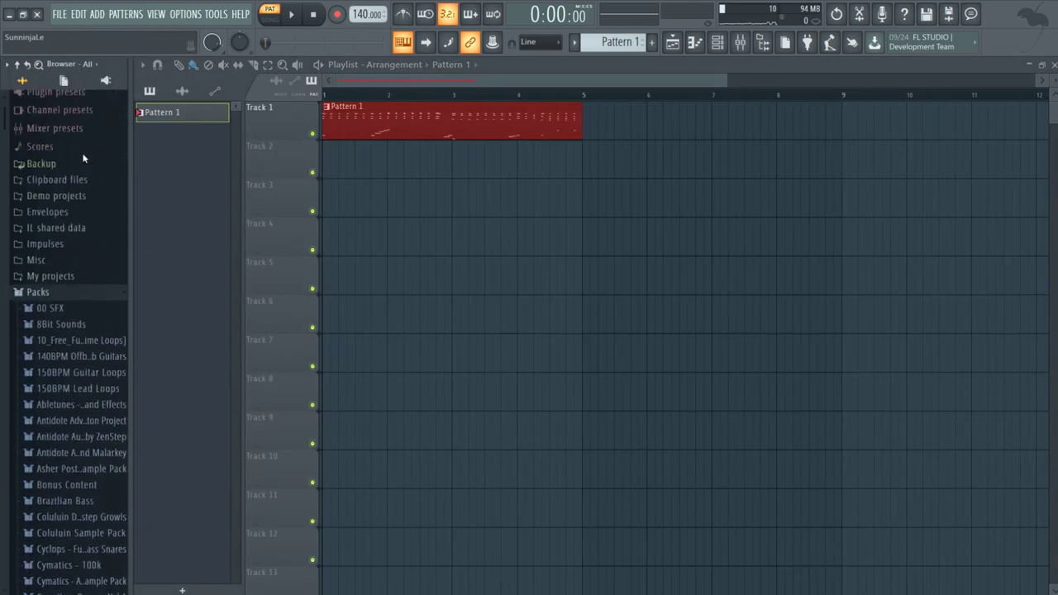
scroll(83, 337, down, 10)
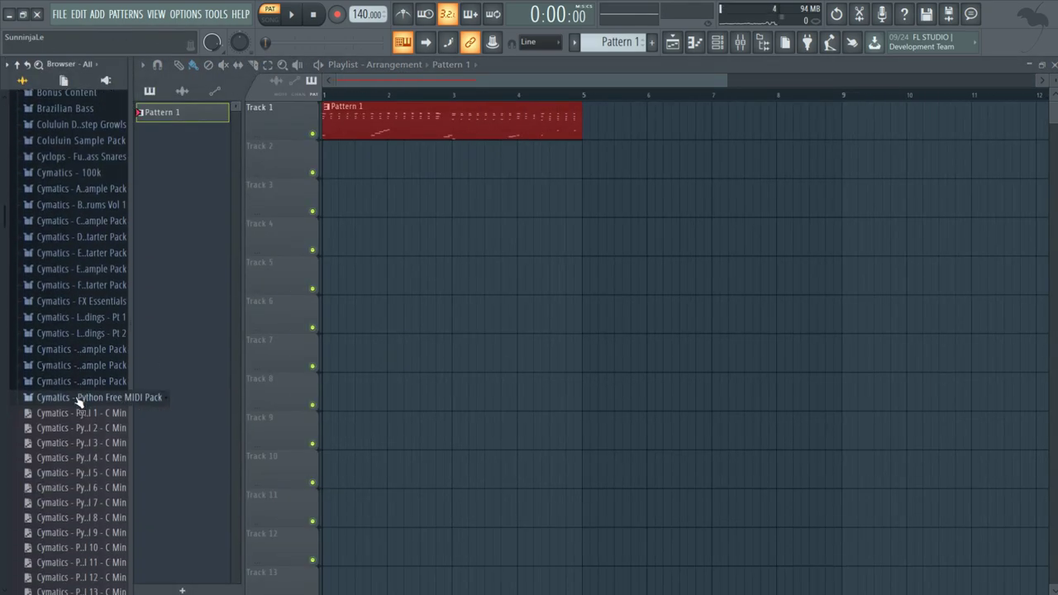
click(79, 221)
click(83, 269)
scroll(95, 240, down, 3)
scroll(95, 248, up, 3)
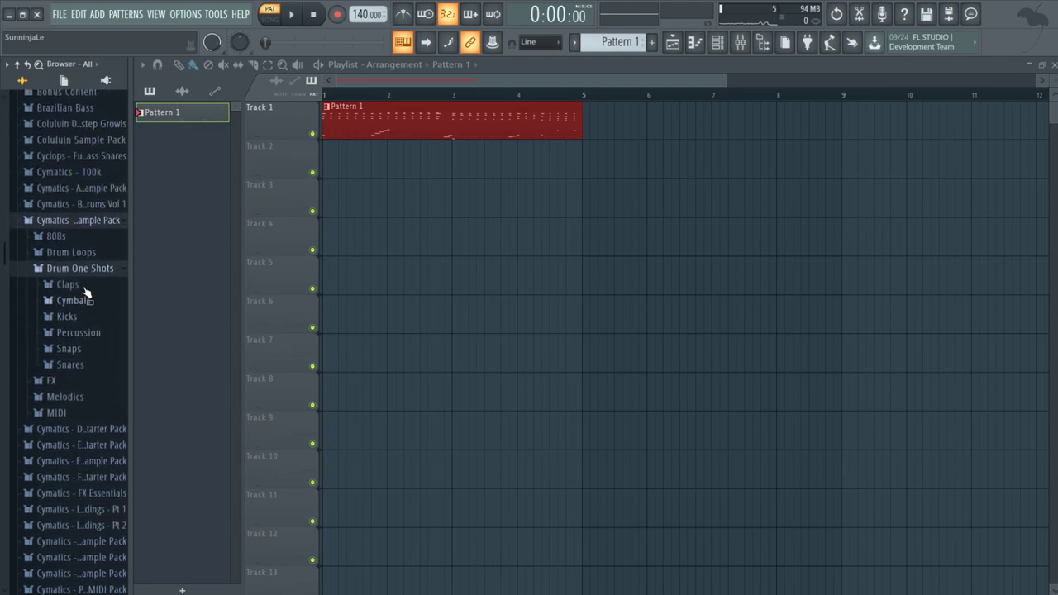
click(87, 318)
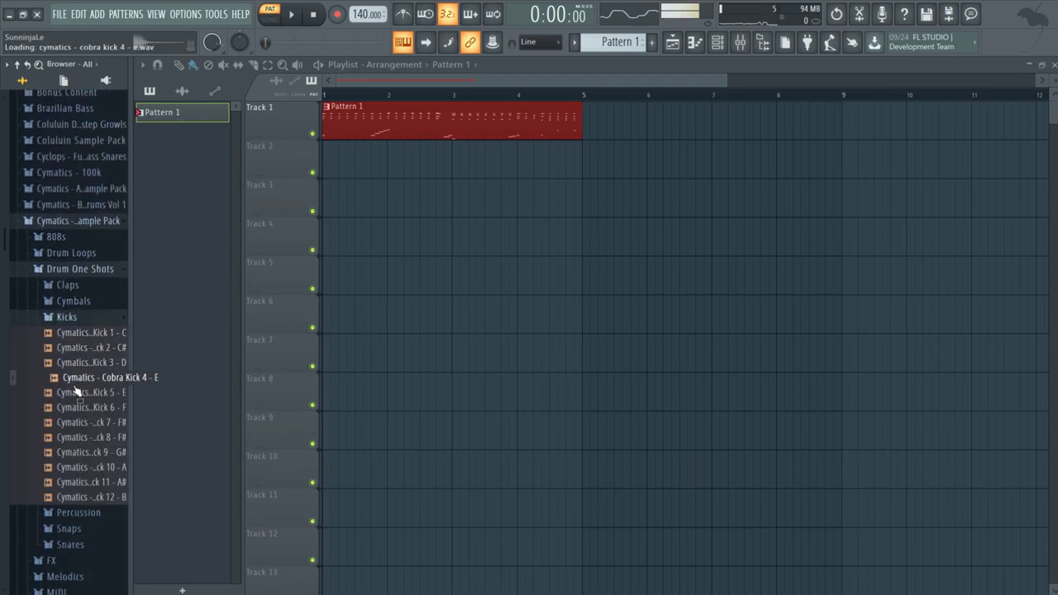
drag(160, 355, 329, 236)
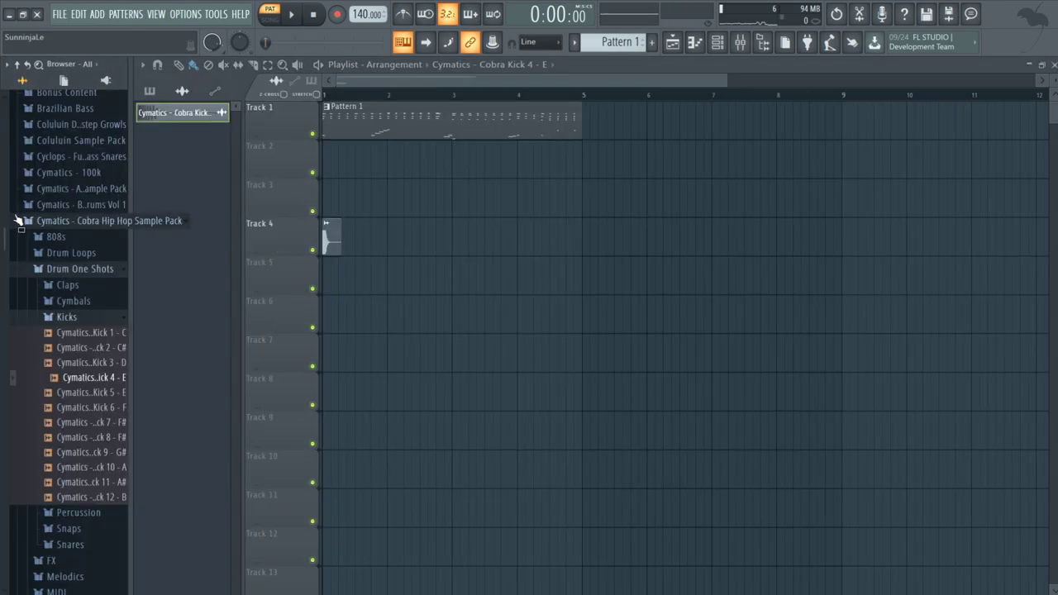
Step: Browse into the Cobra Chop Snares folder and audition a snare sample
click(73, 319)
scroll(72, 318, down, 2)
scroll(88, 243, down, 1)
click(88, 246)
scroll(94, 366, up, 3)
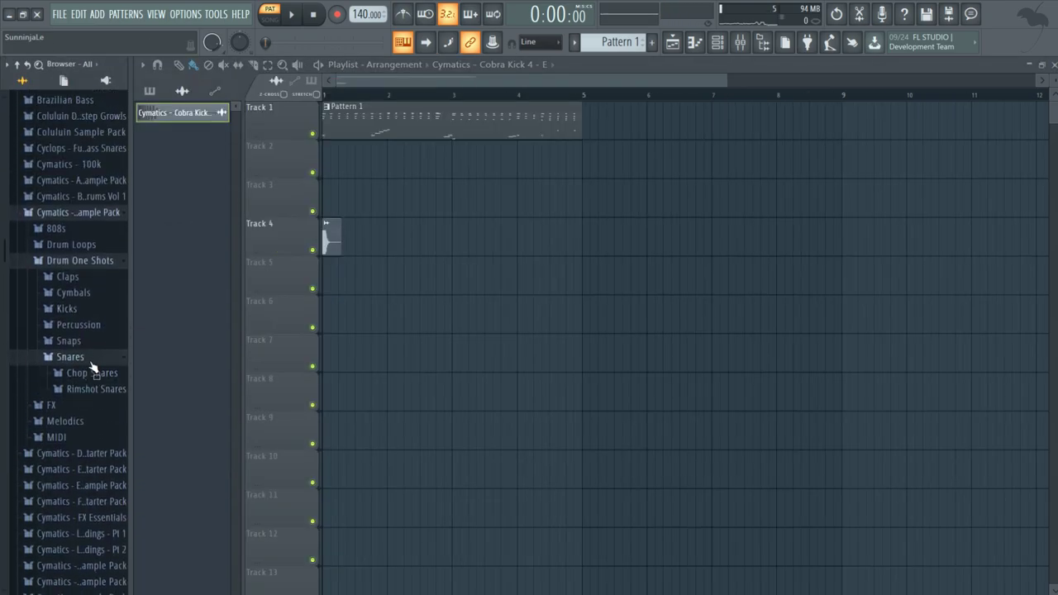
click(91, 381)
scroll(92, 381, down, 3)
click(92, 440)
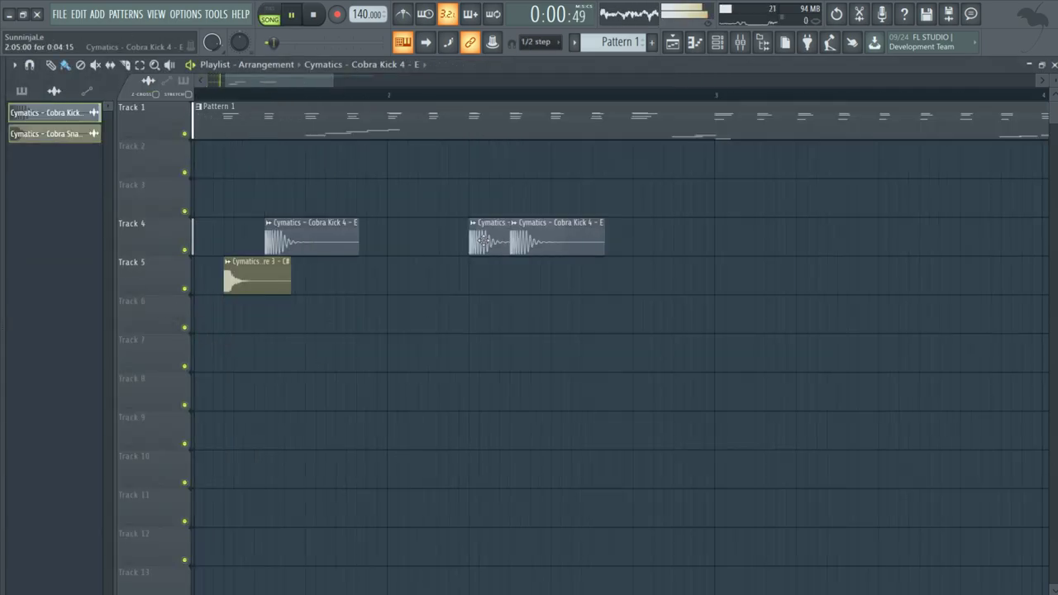
Step: Nudge the kick clips into position with line snapping and add another snare clip on Track 5
drag(544, 241, 525, 241)
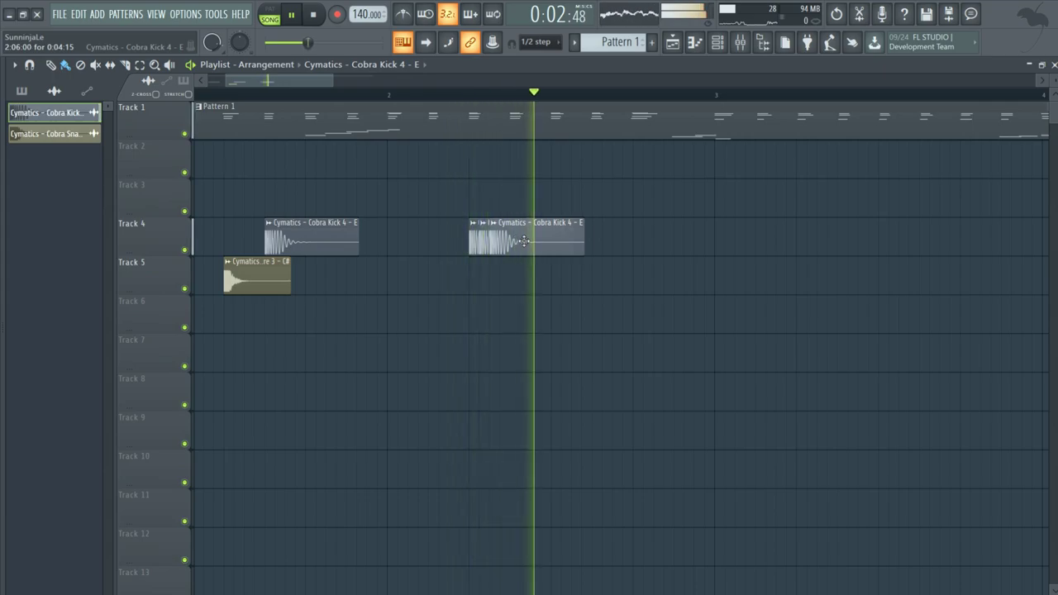
click(536, 42)
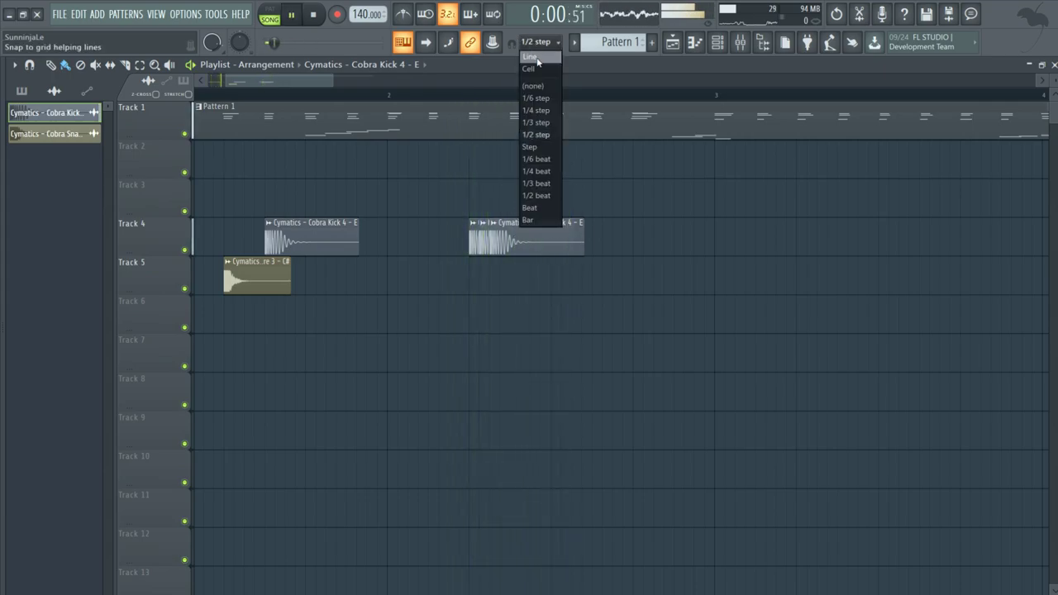
click(564, 279)
ctrl+scroll(561, 339, down, 2)
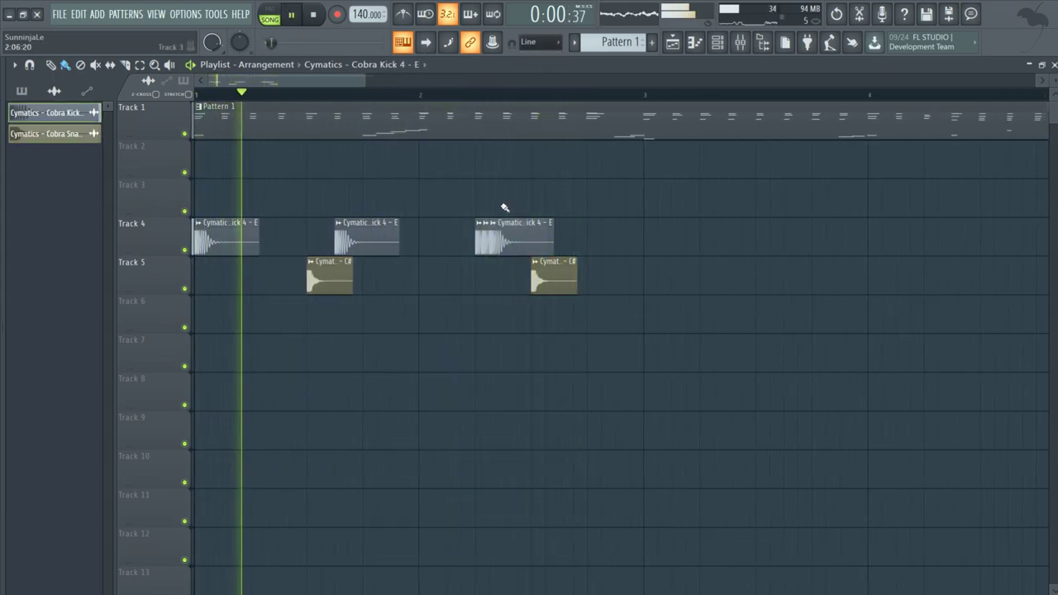
ctrl+scroll(506, 208, up, 2)
drag(529, 236, 547, 235)
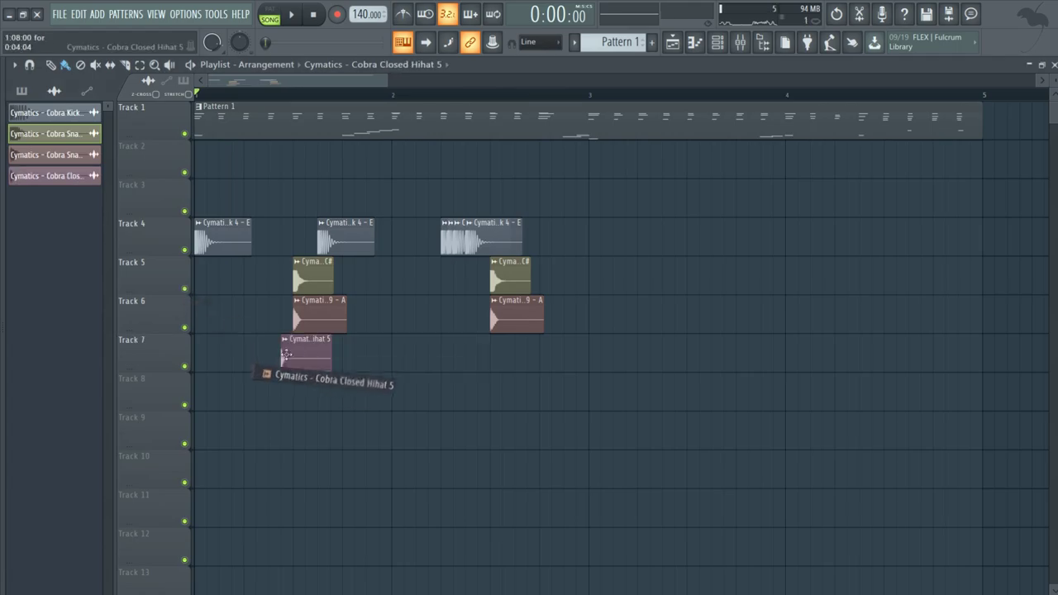
Step: Drop Closed Hihat 5 on Track 7 as Pattern 2 and target the hihat channel in the piano roll
drag(88, 291, 272, 356)
key(F4)
click(430, 66)
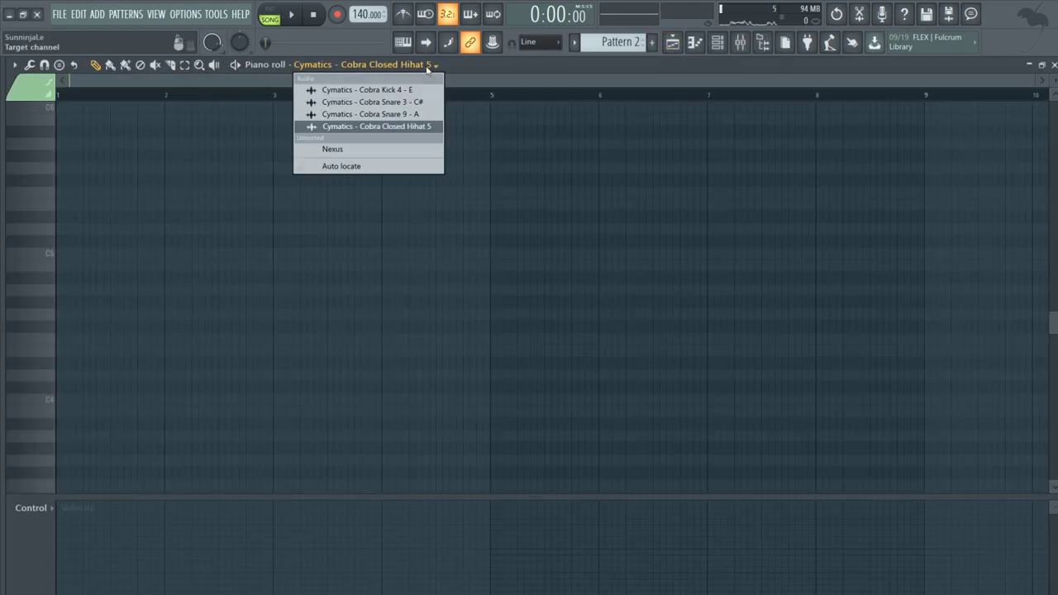
click(370, 138)
ctrl+scroll(756, 256, up, 3)
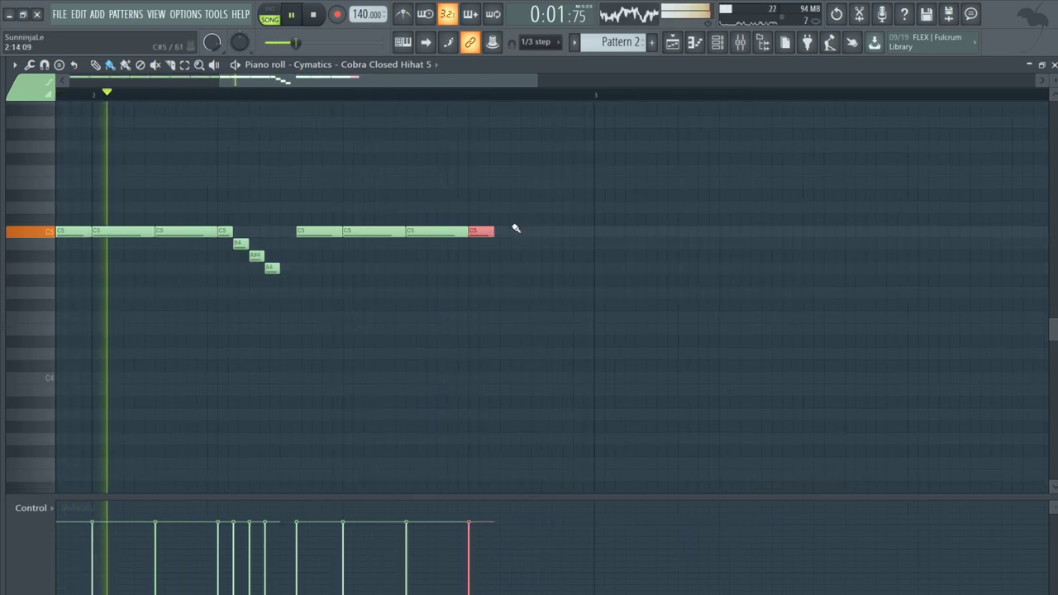
Step: Add two closing notes to the hihat roll and place an Open Hihat clip on Track 3
click(515, 220)
click(554, 207)
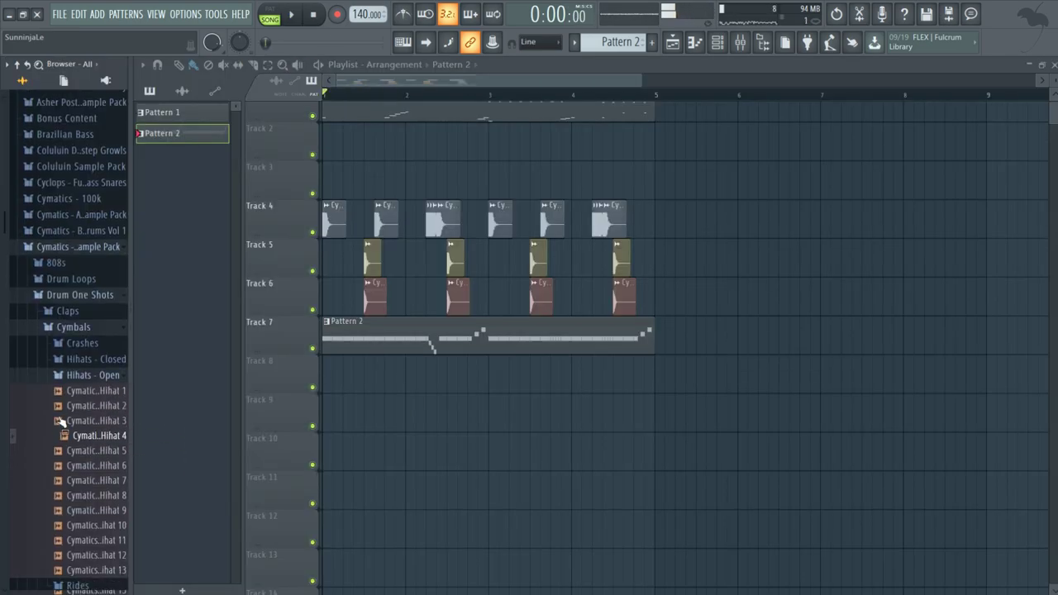
click(62, 421)
scroll(62, 323, down, 2)
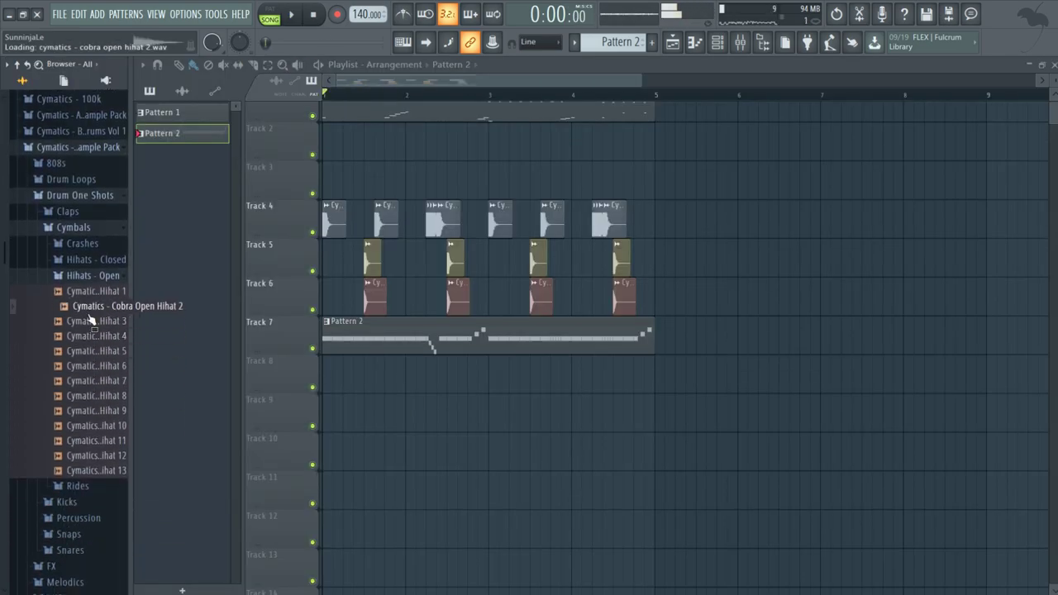
drag(76, 329, 258, 174)
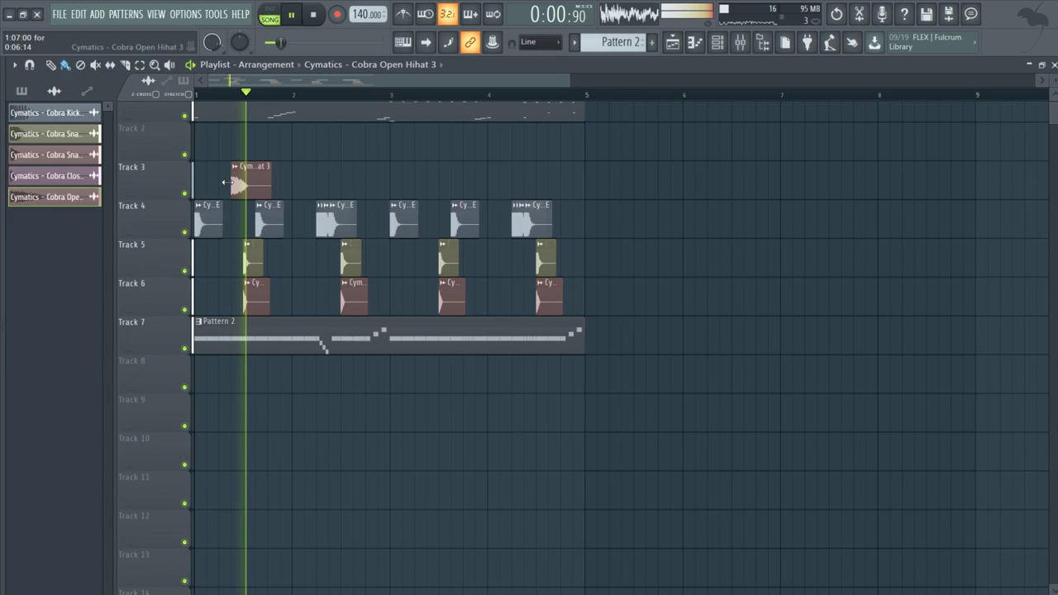
Step: Shift the open hihat later on Track 3 and add two more open hihat clips, auditioning the groove
scroll(331, 183, up, 3)
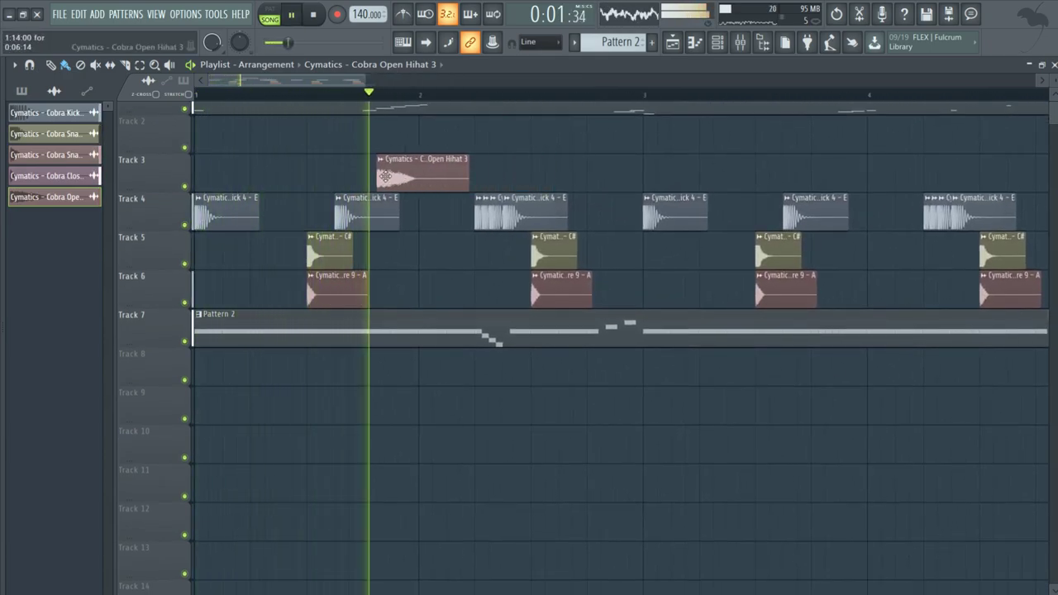
mouse_move(330, 183)
mouse_down()
mouse_move(395, 174)
mouse_move(381, 174)
mouse_up()
key(space)
click(591, 172)
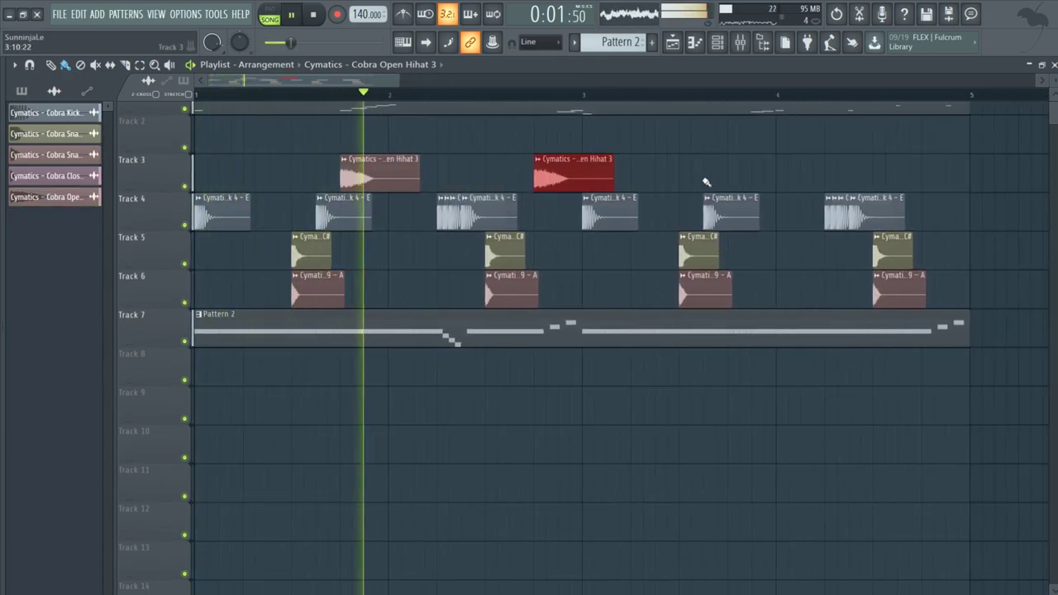
scroll(661, 184, down, 2)
click(637, 182)
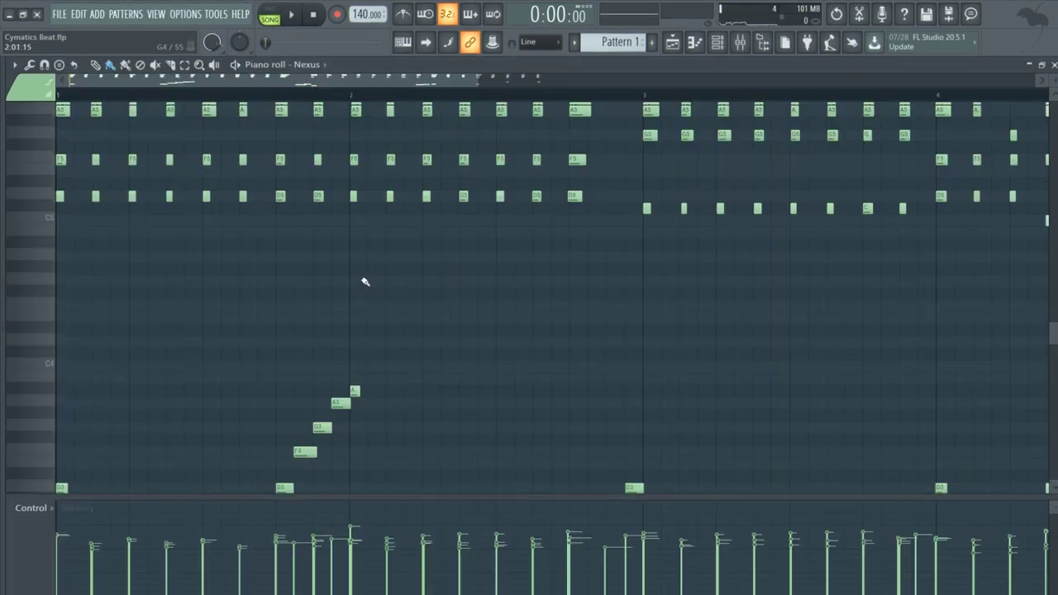
Step: Scroll through the Nexus piano roll to locate the low rising-run notes
scroll(184, 243, down, 5)
scroll(137, 298, up, 3)
scroll(90, 245, down, 2)
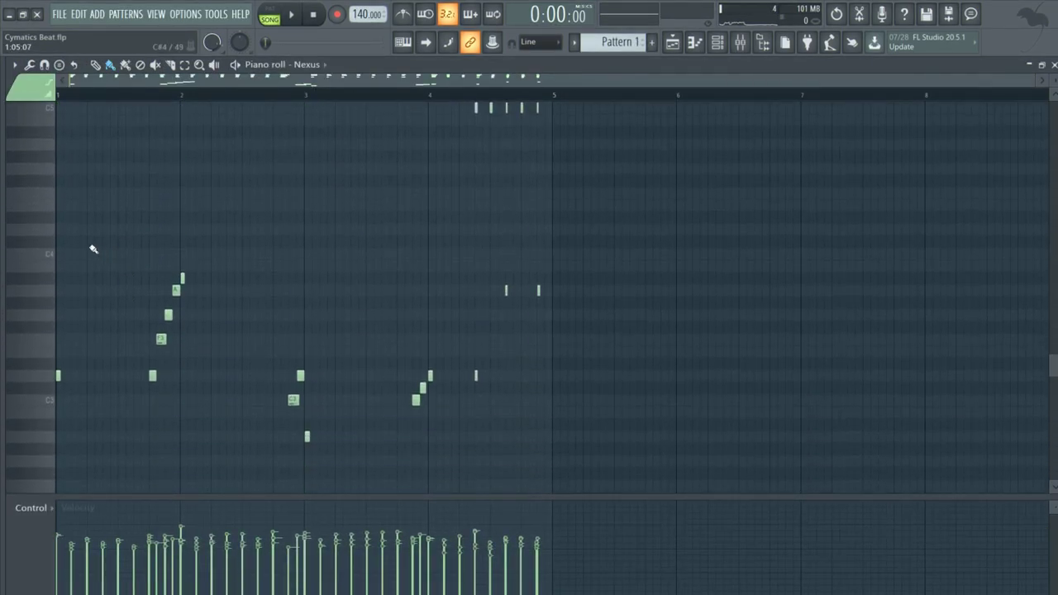
scroll(91, 259, up, 2)
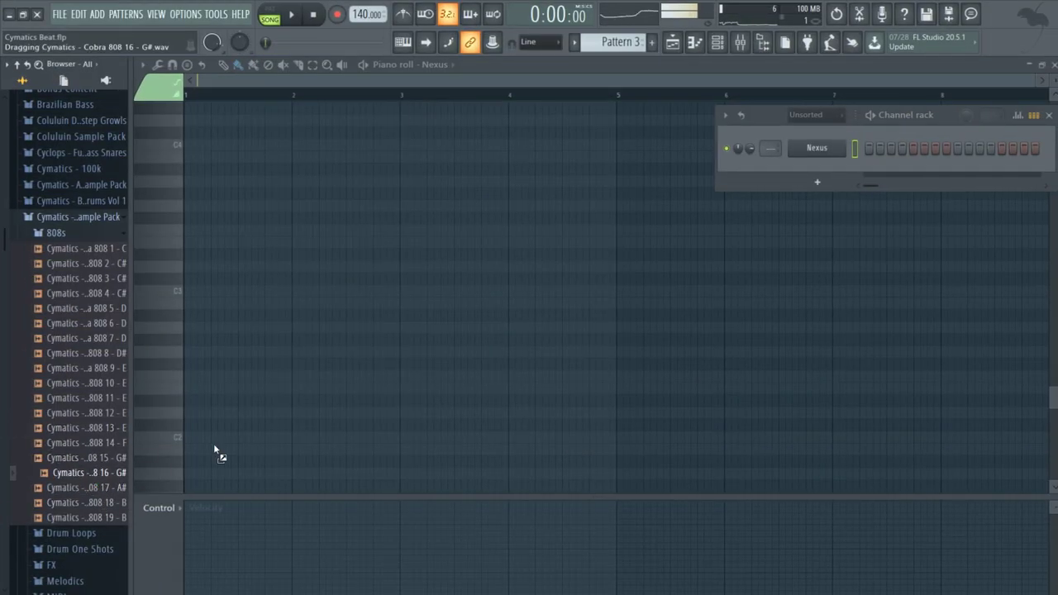
Step: Add Cobra 808 16 - G# as a new channel and view its envelope and pitch settings
drag(214, 449, 702, 165)
click(693, 169)
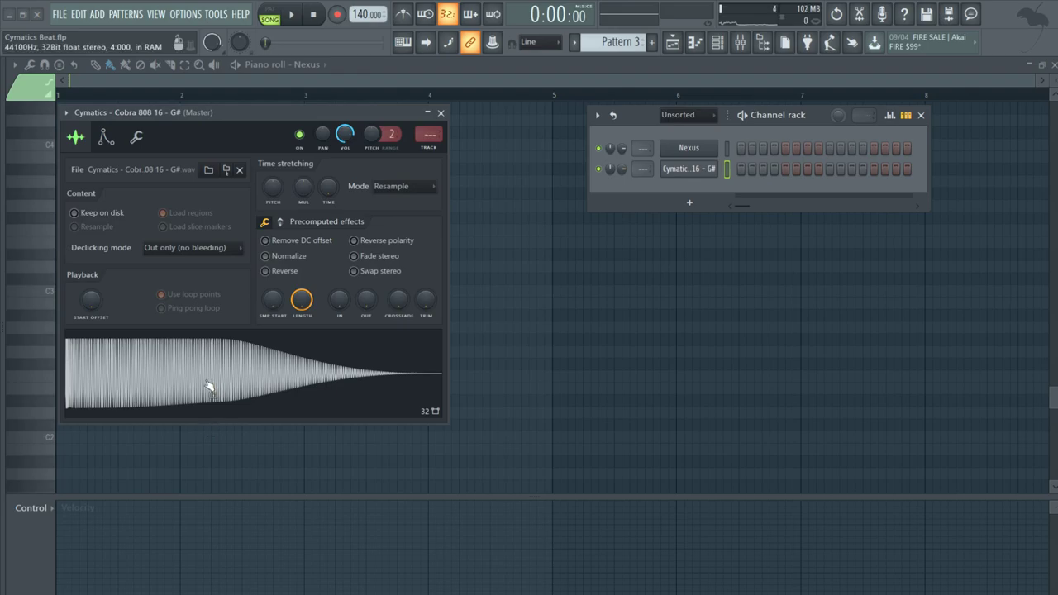
click(106, 138)
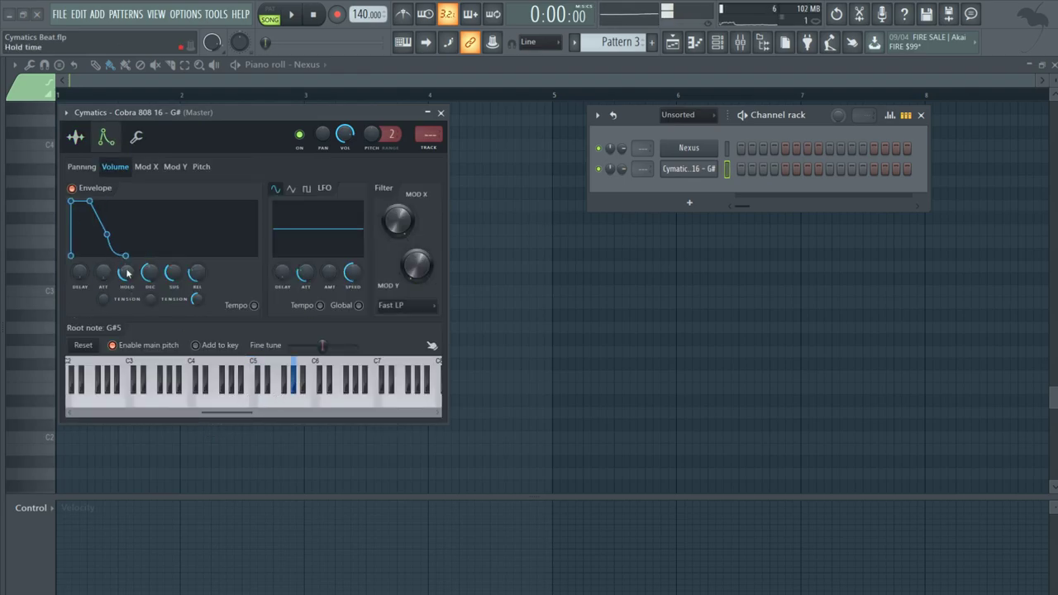
Step: Close the 808 settings and add a shortened D6 note near bar 2 while the pattern plays
click(75, 137)
click(441, 112)
key(space)
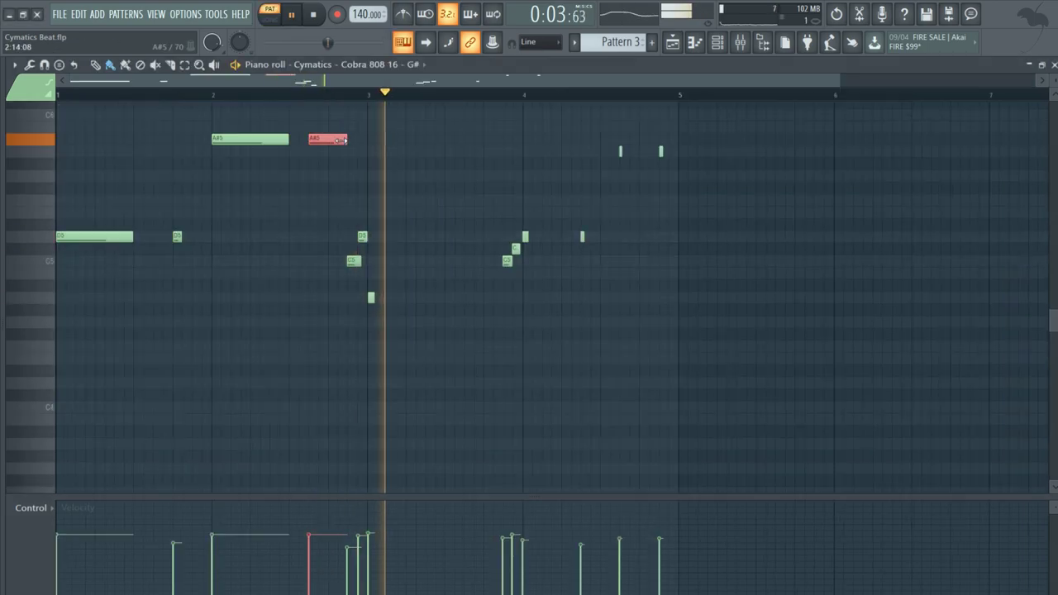
scroll(339, 149, up, 3)
scroll(335, 182, up, 2)
click(322, 205)
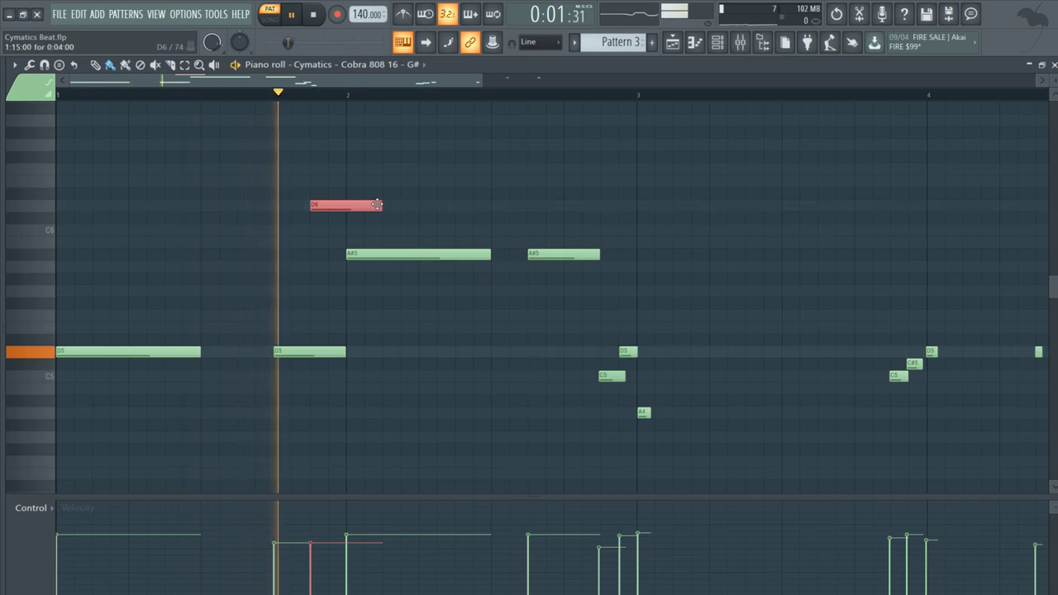
drag(376, 205, 346, 205)
Step: Select all the Nexus chord notes and create a new empty Pattern 4
scroll(394, 324, down, 2)
scroll(525, 291, left, 2)
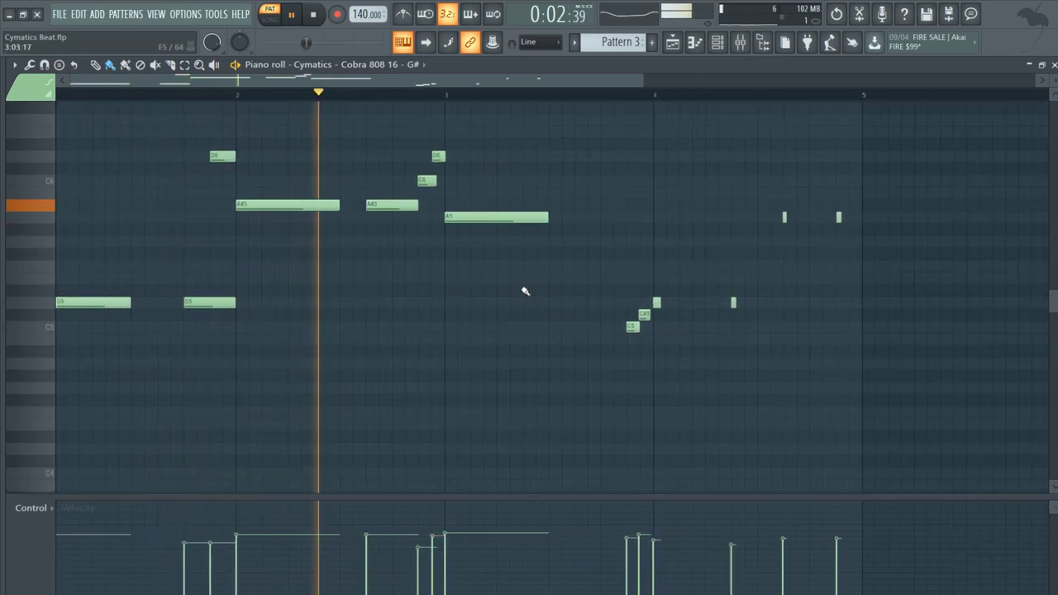
scroll(525, 291, left, 1)
key(space)
scroll(536, 306, up, 2)
drag(810, 273, 878, 273)
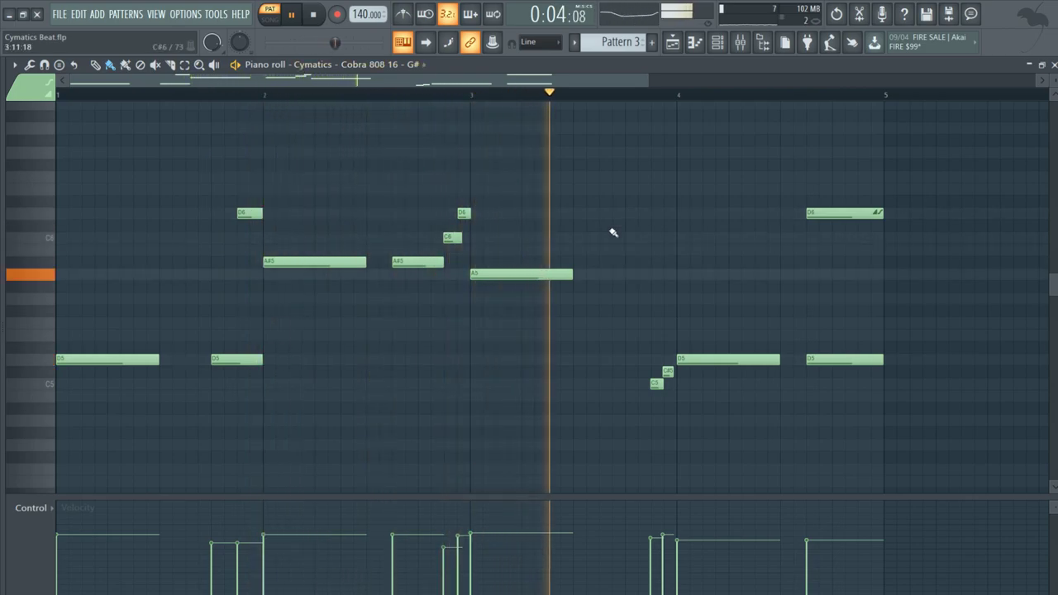
scroll(616, 244, down, 1)
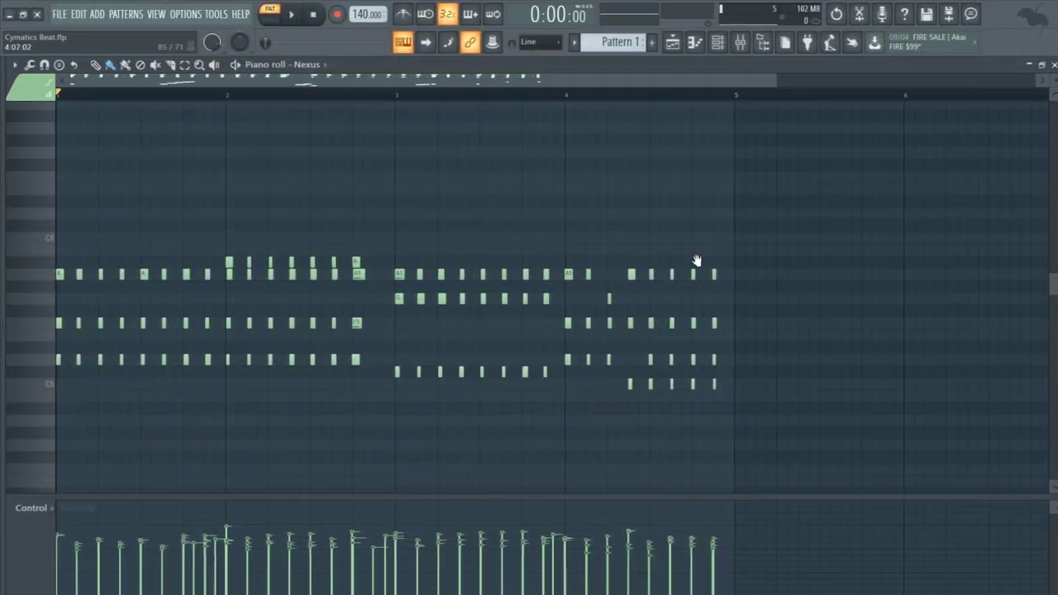
scroll(697, 261, down, 1)
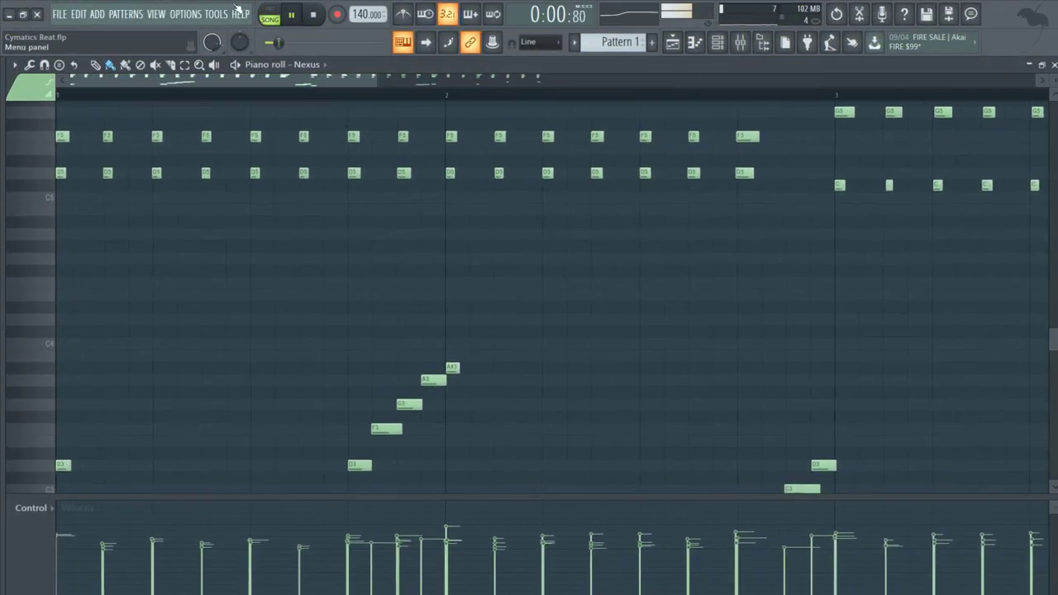
mouse_move(63, 203)
mouse_down()
mouse_move(573, 425)
mouse_move(825, 411)
mouse_up()
click(659, 43)
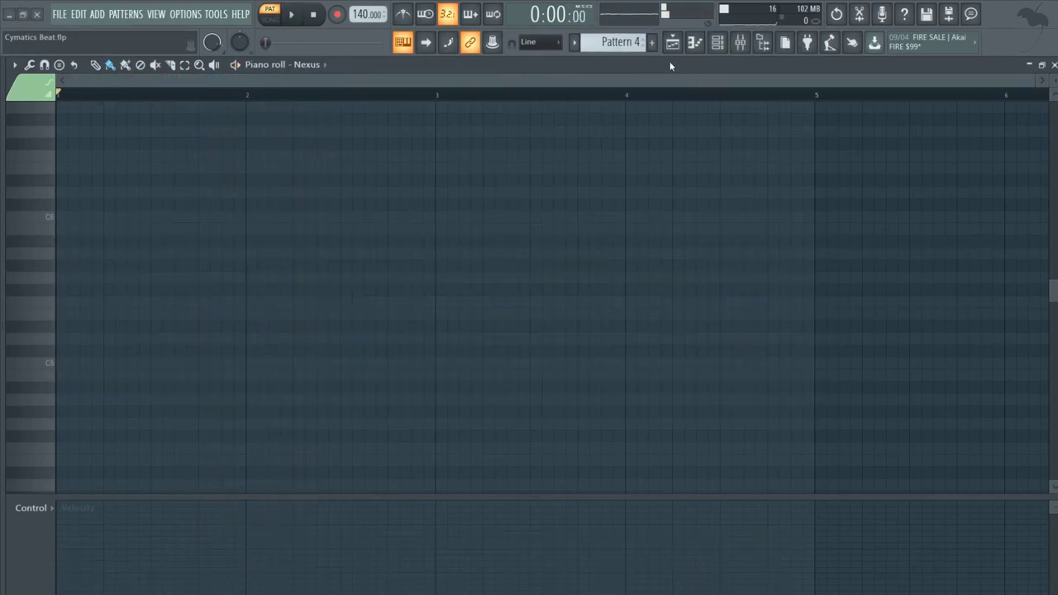
Step: Paste the copied chords into Pattern 4 and play them in pattern mode
key(ctrl+v)
click(273, 16)
key(space)
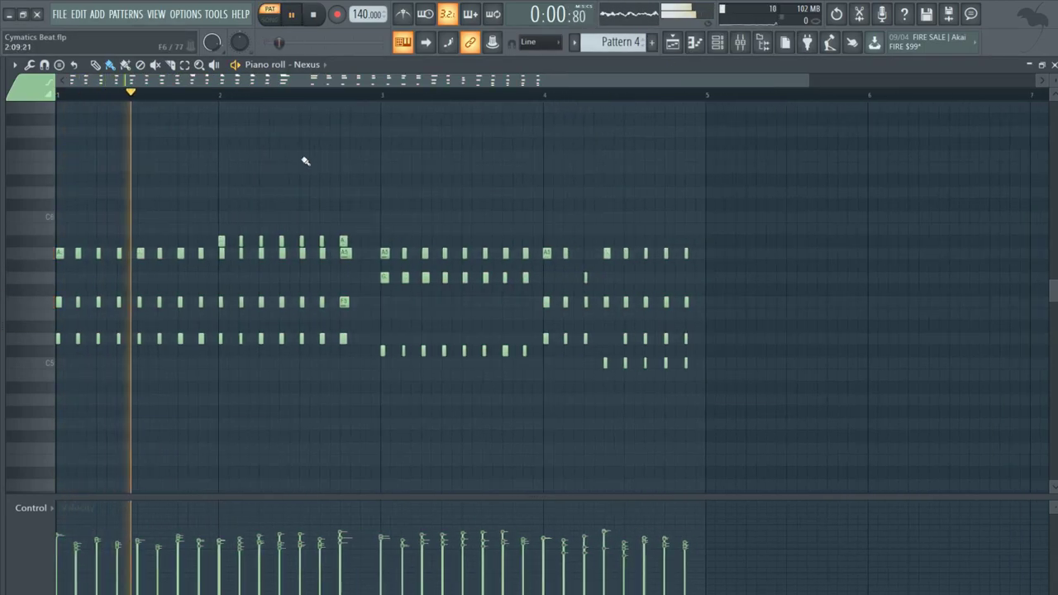
key(space)
scroll(104, 185, up, 1)
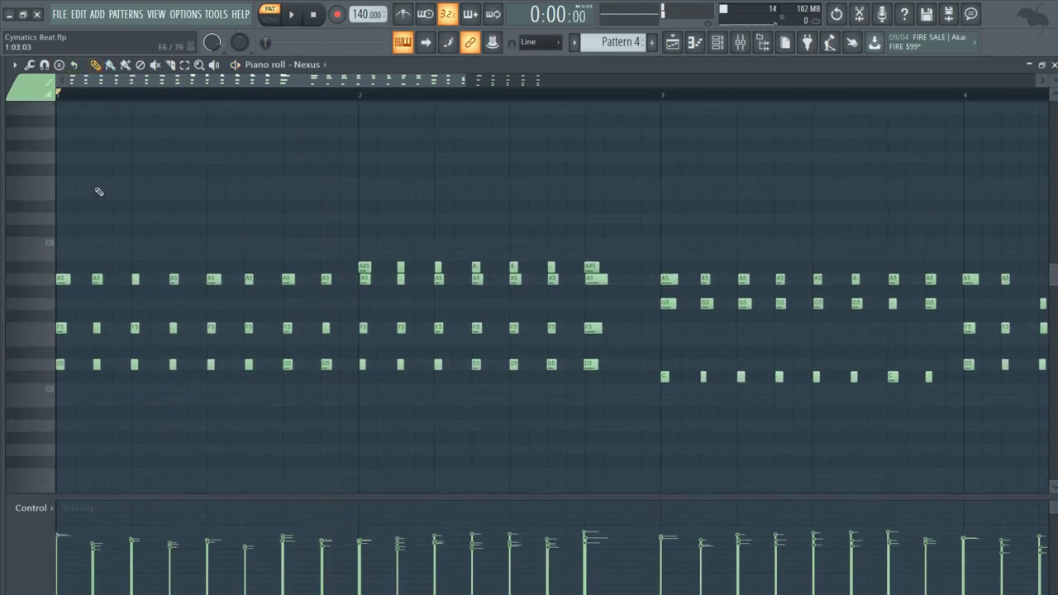
scroll(83, 199, up, 2)
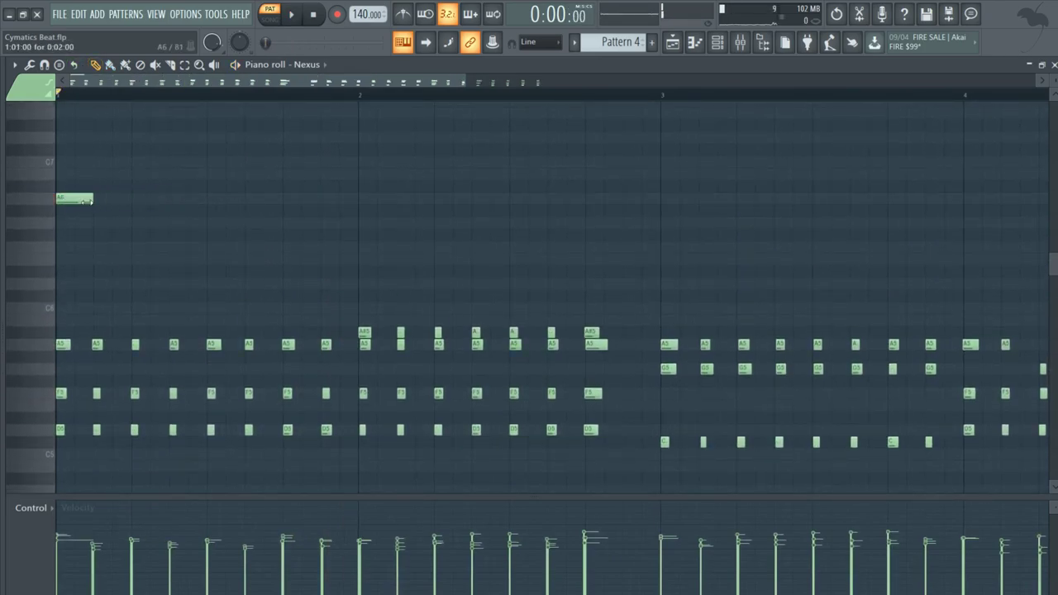
Step: Draw the opening melody above the chords with A6 and G6 notes, removing a misplaced note
drag(252, 204, 272, 204)
click(291, 222)
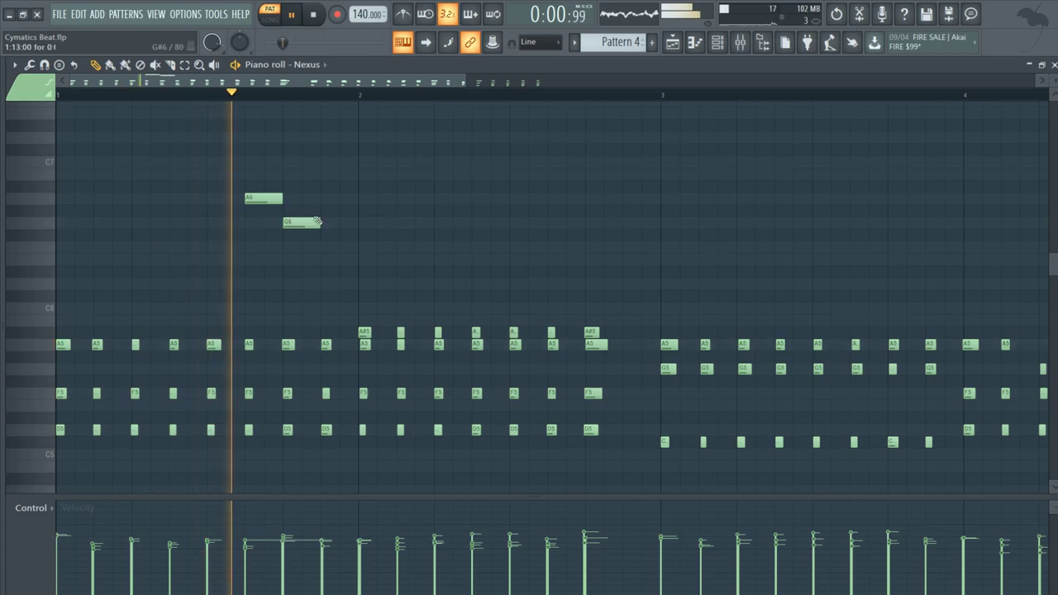
click(329, 199)
key(space)
click(519, 208)
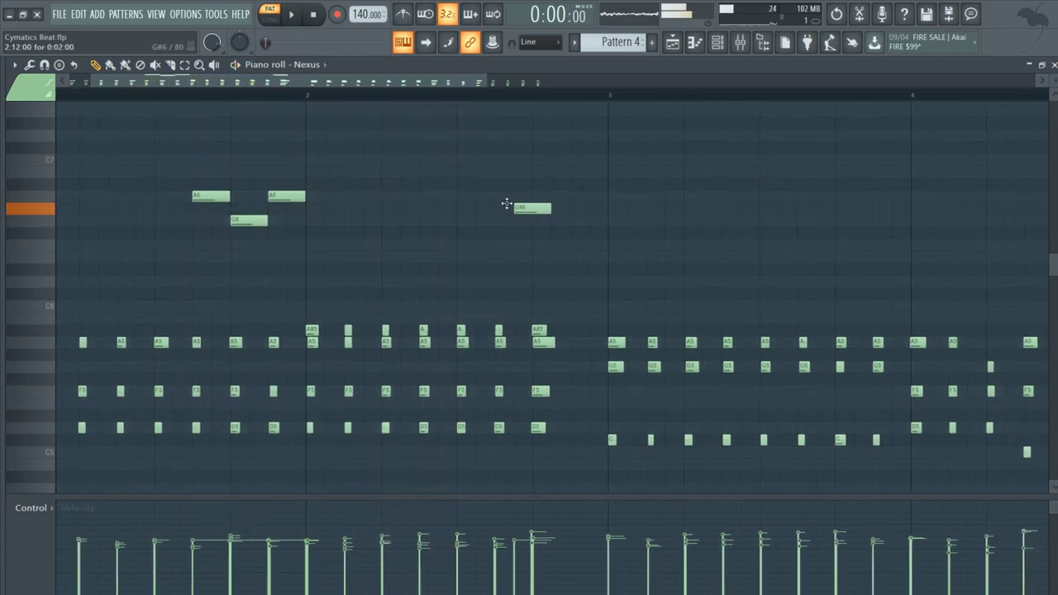
click(467, 220)
right_click(491, 223)
click(539, 221)
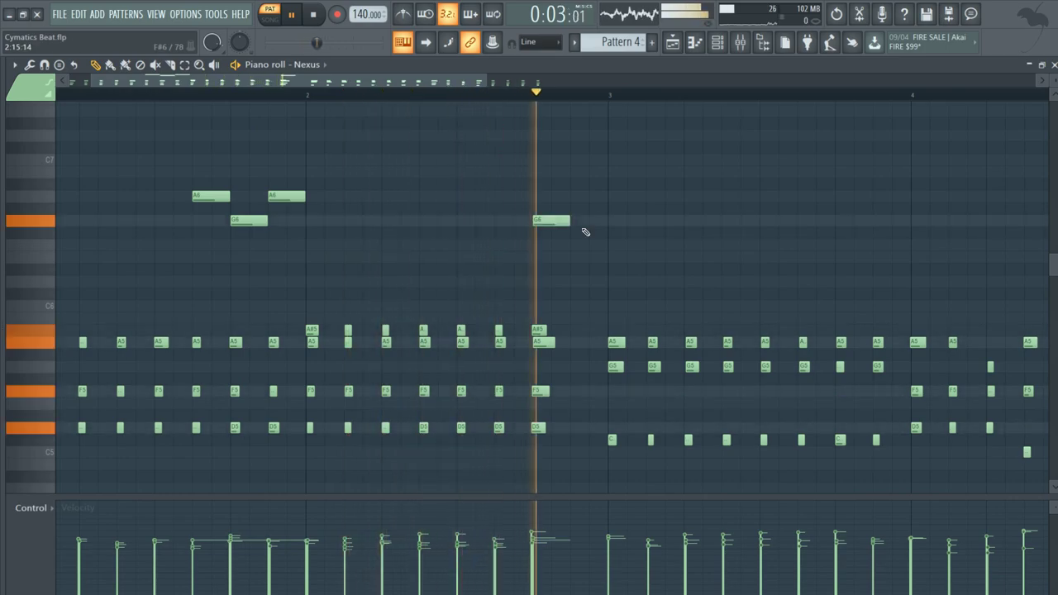
key(space)
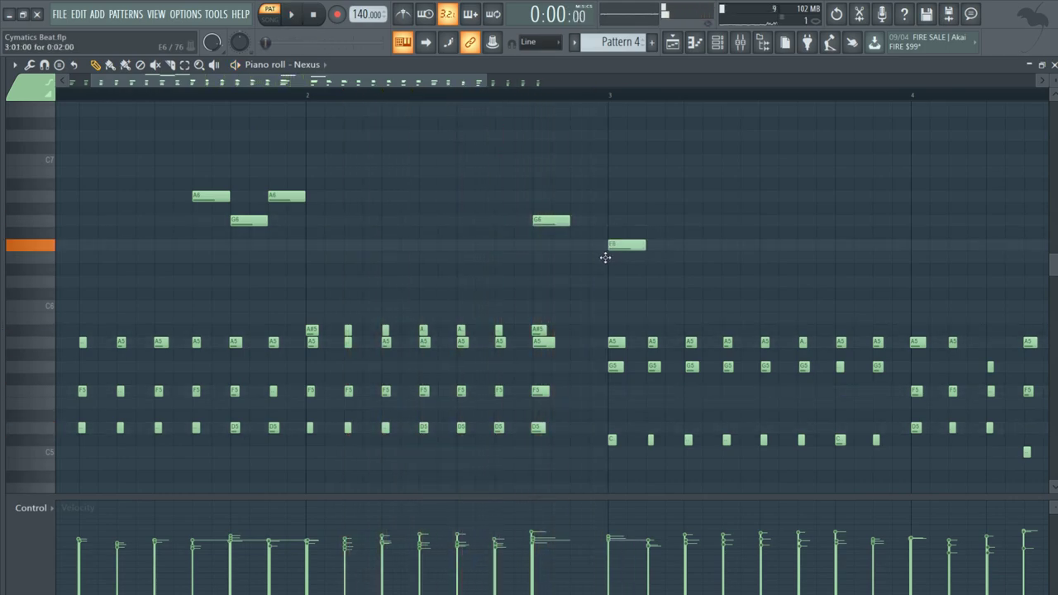
Step: Audition the melody, then replace a misplaced D6 with two new D6 notes
key(space)
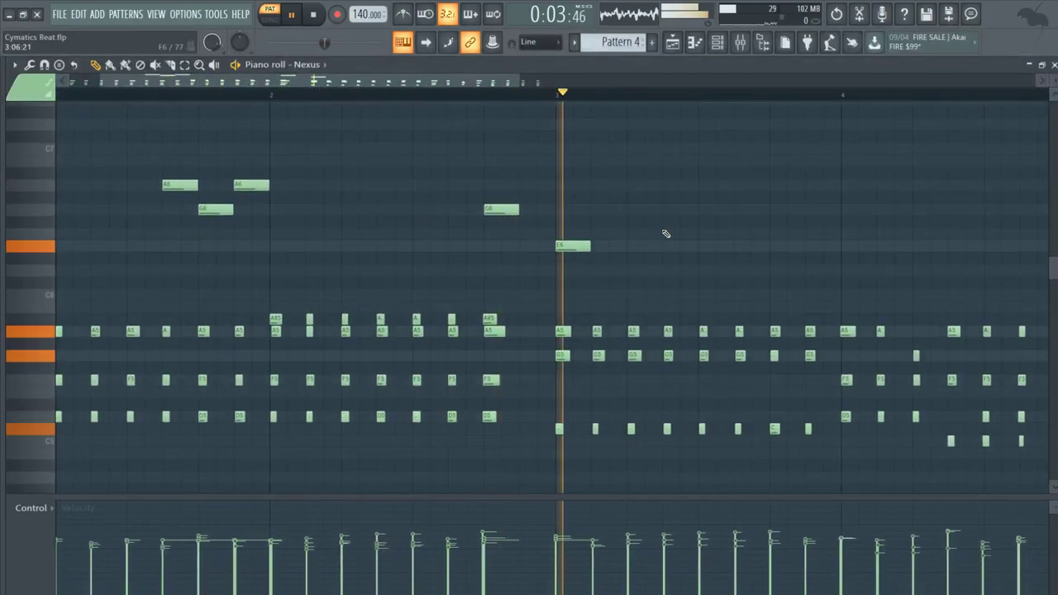
key(space)
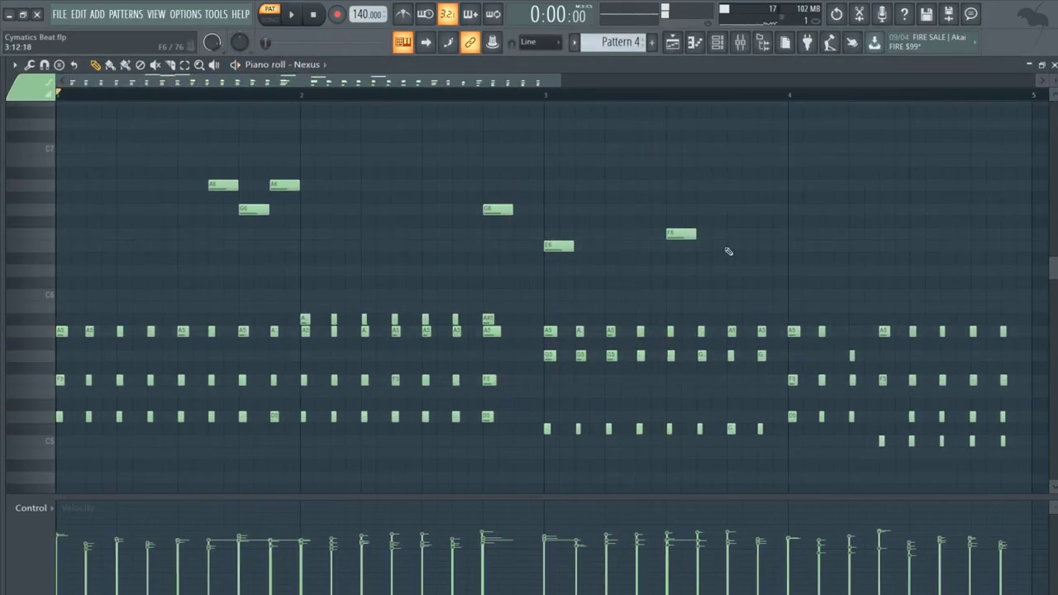
key(space)
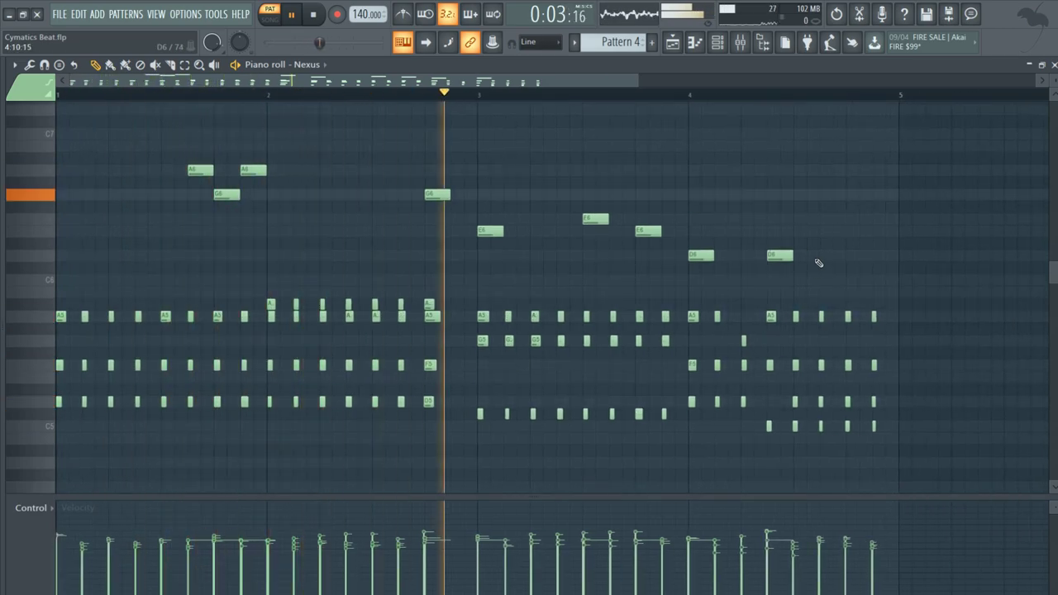
ctrl+scroll(802, 217, up, 2)
scroll(779, 224, down, 1)
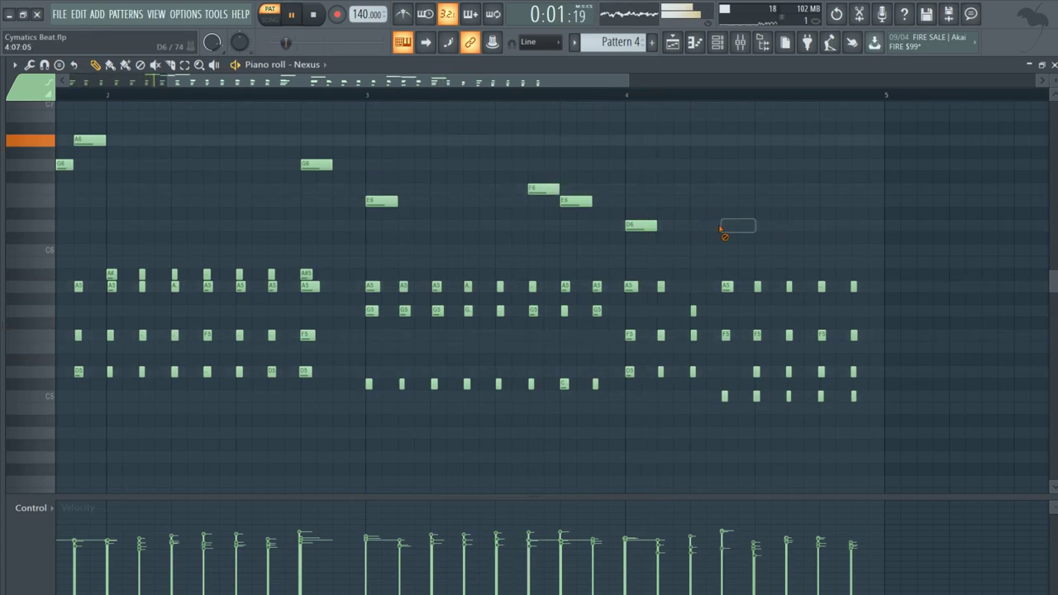
right_click(642, 225)
click(666, 225)
click(727, 225)
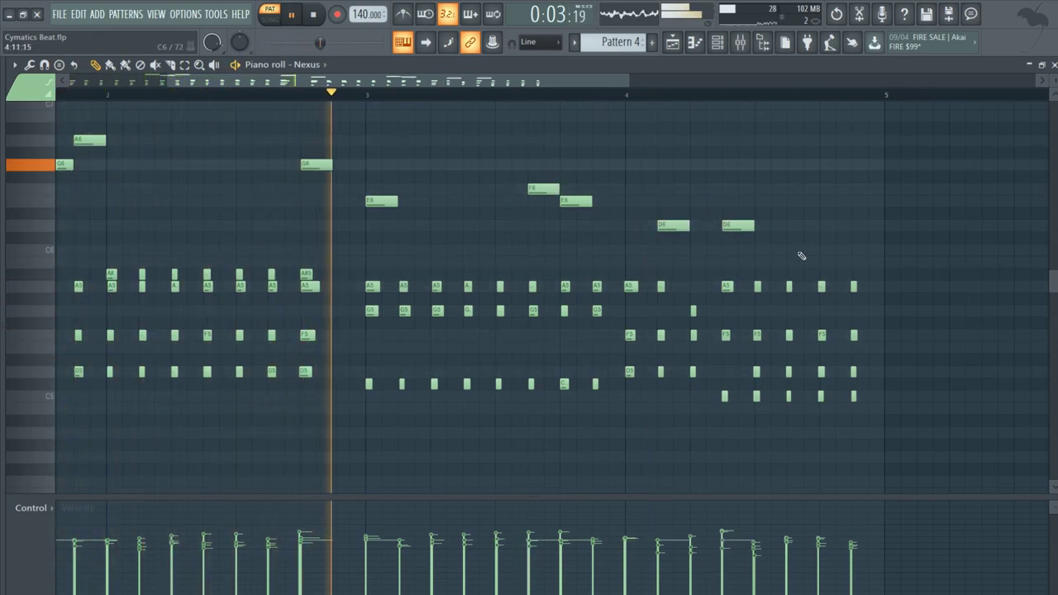
ctrl+scroll(723, 253, up, 1)
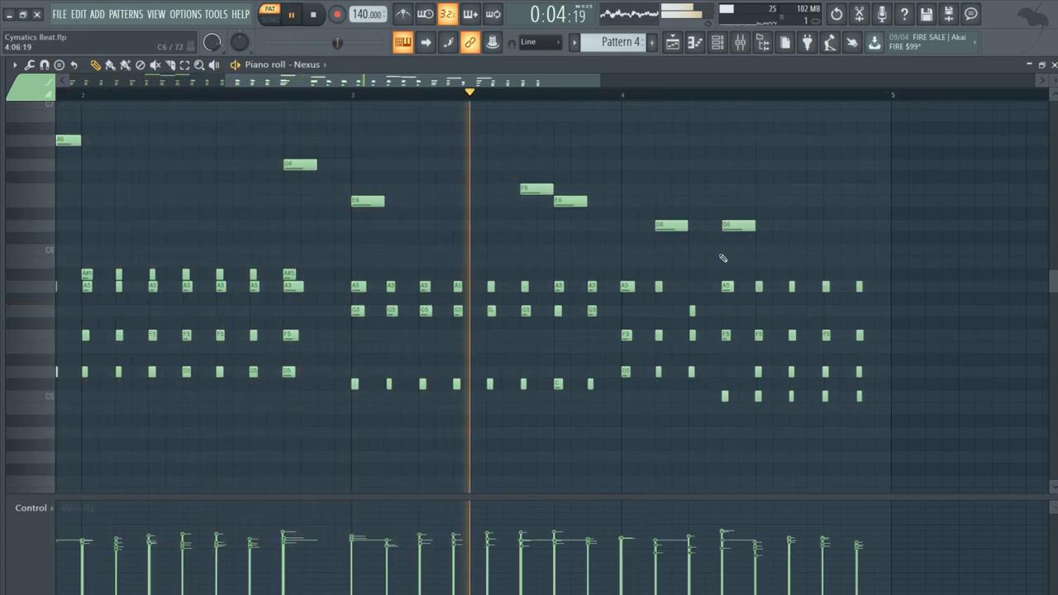
Step: End the melody with a late D6 plus C#6 and D6 closing notes, moving the C6 one step earlier
click(803, 226)
key(space)
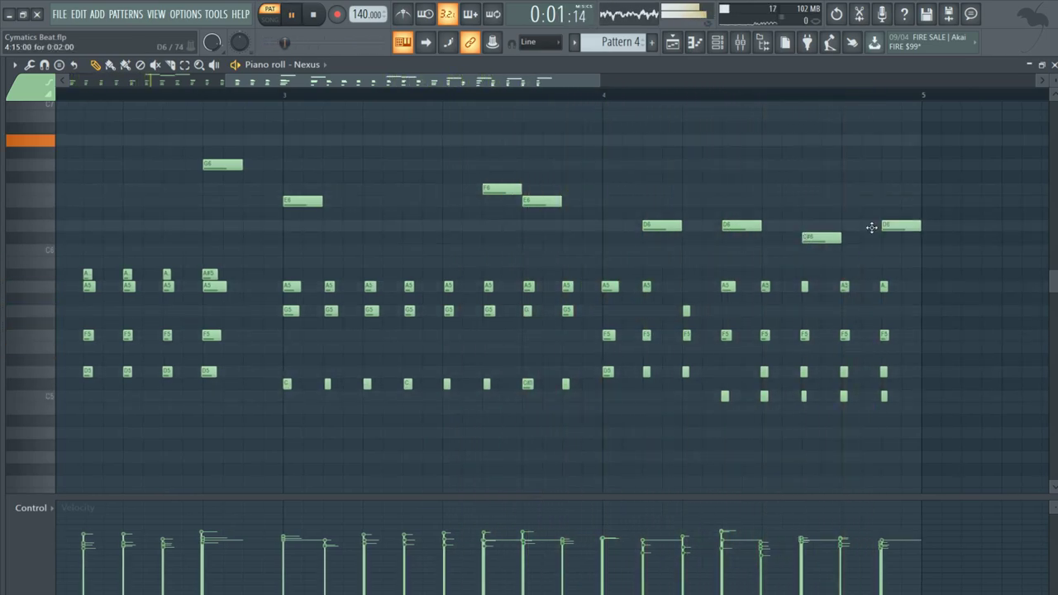
click(874, 237)
ctrl+scroll(720, 151, down, 1)
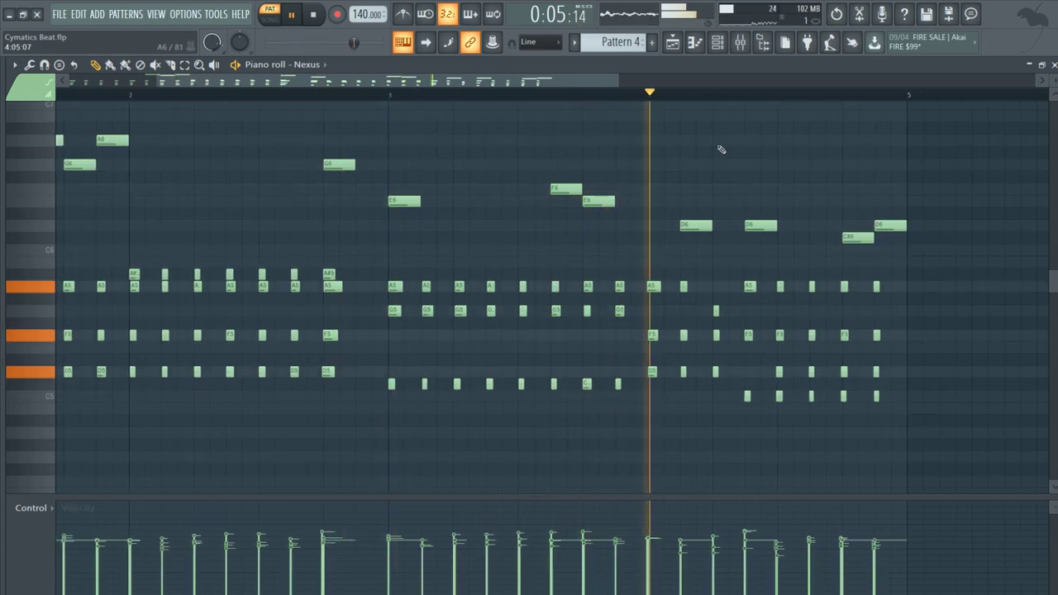
ctrl+scroll(807, 232, down, 1)
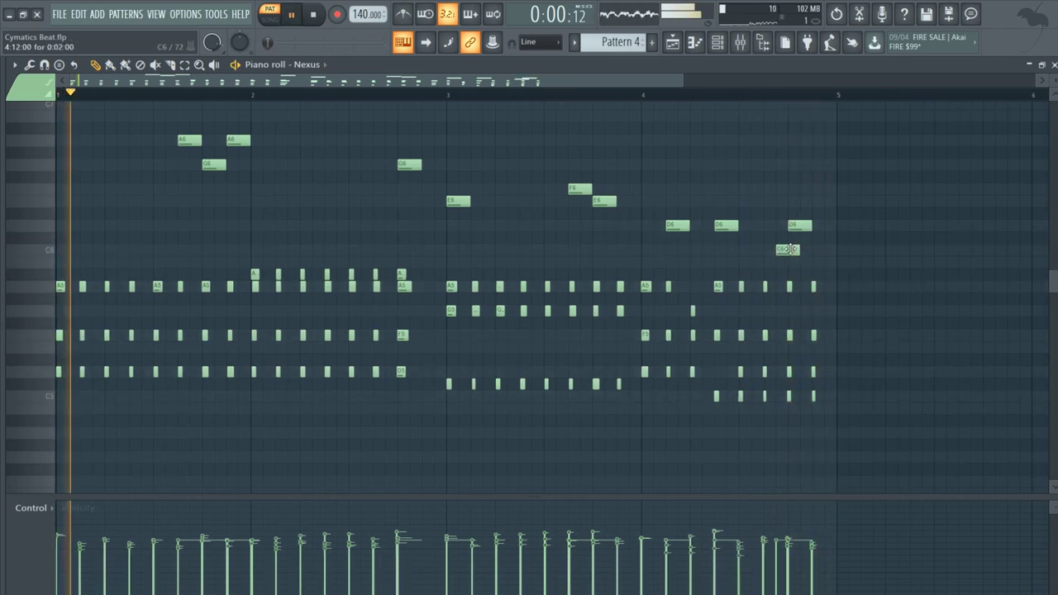
drag(789, 249, 777, 249)
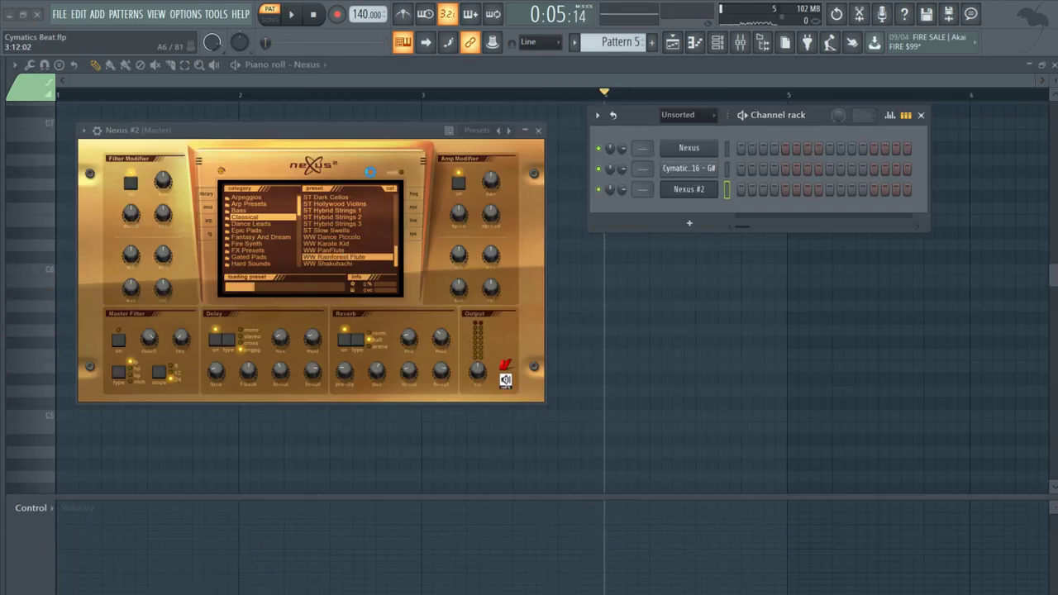
Step: Close the Nexus #2 window, show its notes in the piano roll and play Pattern 5
click(538, 130)
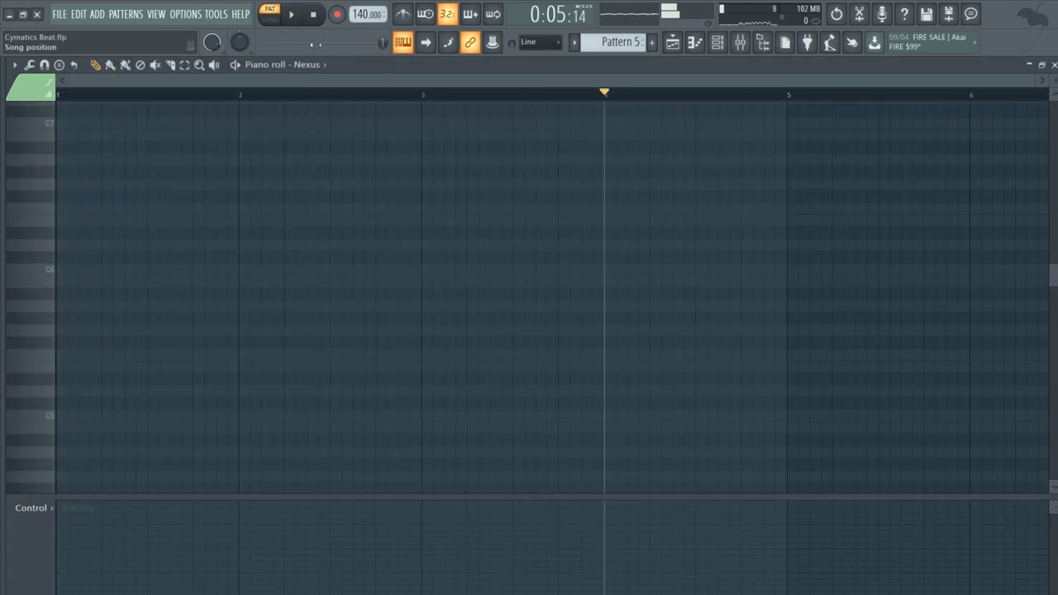
click(307, 64)
click(338, 222)
click(271, 19)
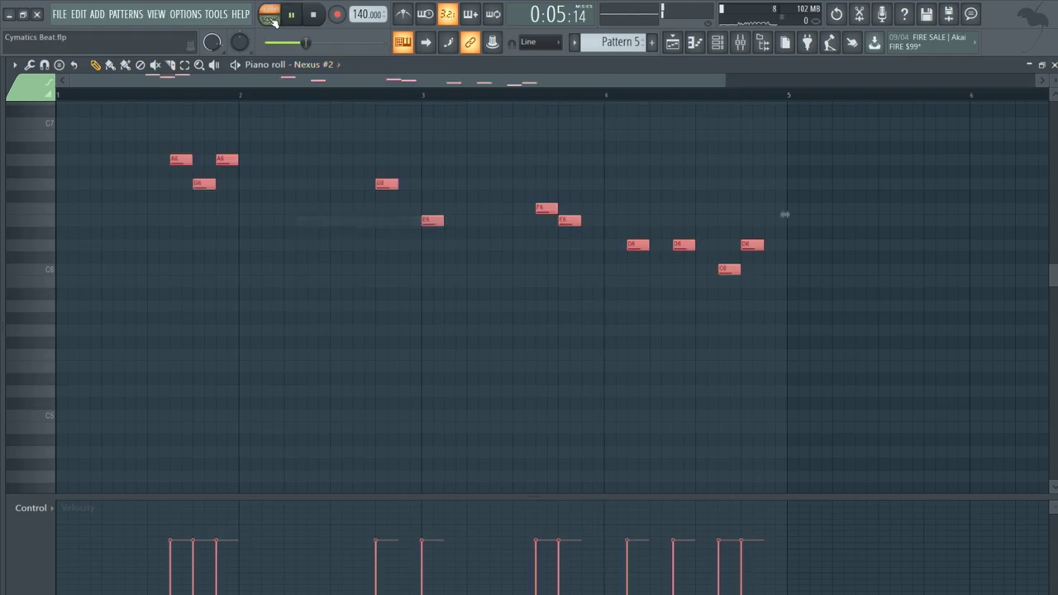
click(272, 22)
key(space)
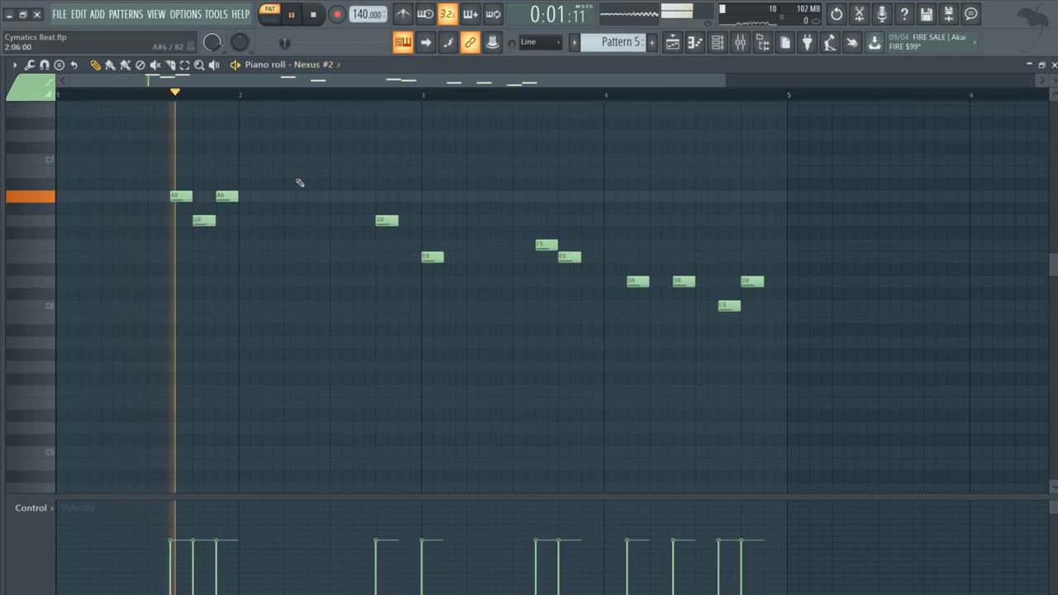
Step: Review the opening notes of the Nexus #2 melody, previewing its G6 note
scroll(261, 255, up, 3)
scroll(292, 227, up, 3)
scroll(307, 215, down, 4)
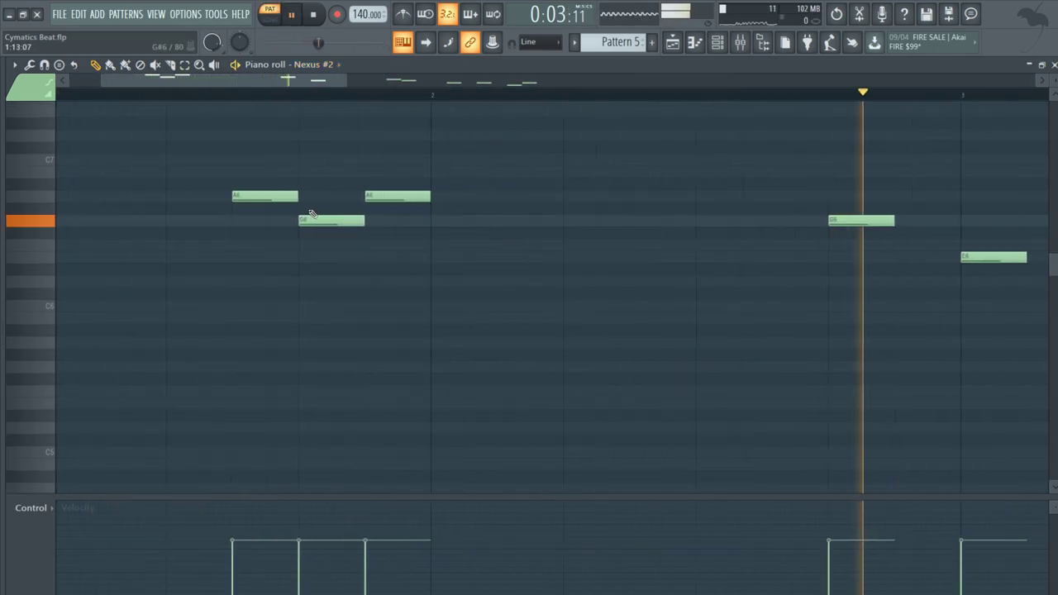
scroll(395, 229, down, 3)
scroll(496, 232, down, 3)
scroll(435, 232, up, 1)
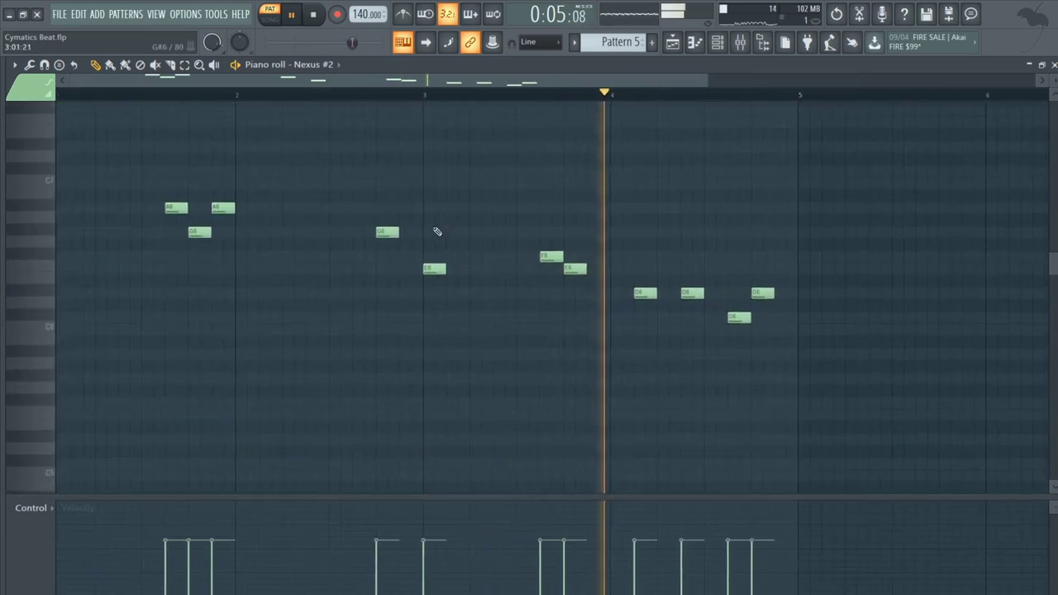
key(space)
scroll(189, 208, up, 3)
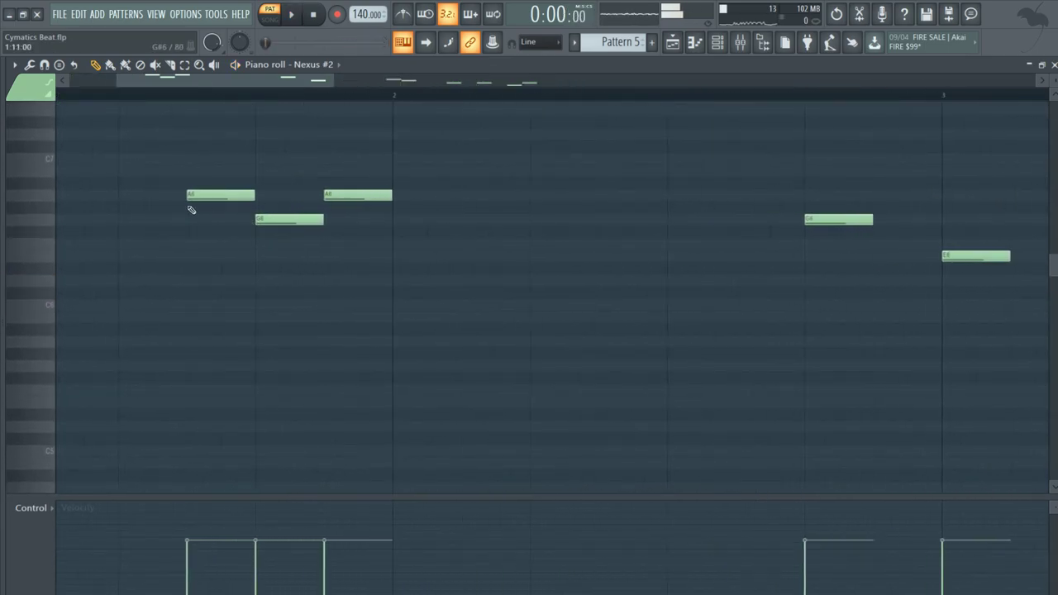
scroll(385, 187, up, 3)
drag(623, 197, 541, 227)
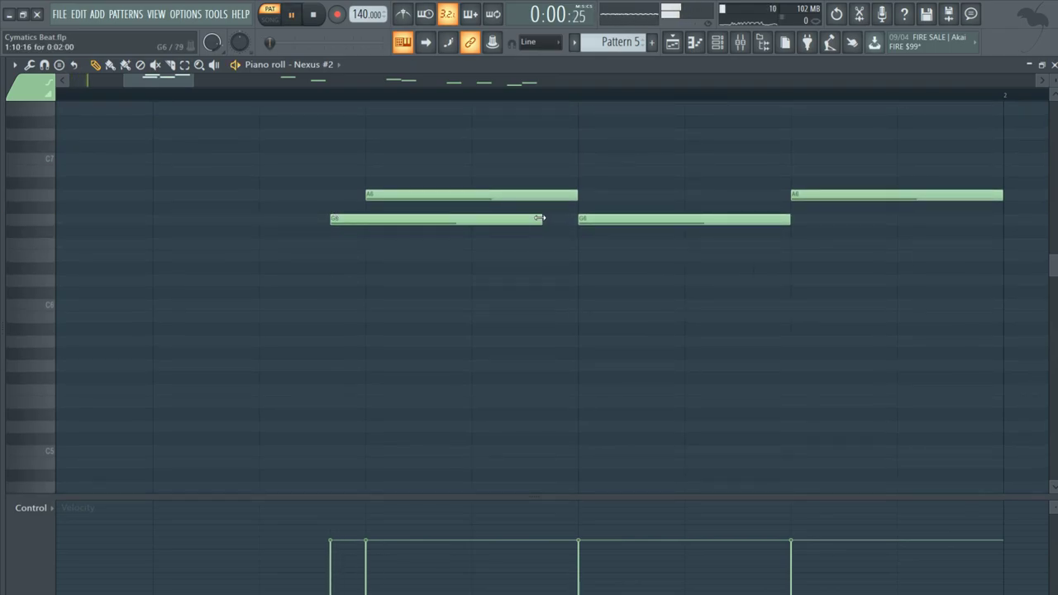
key(space)
click(172, 227)
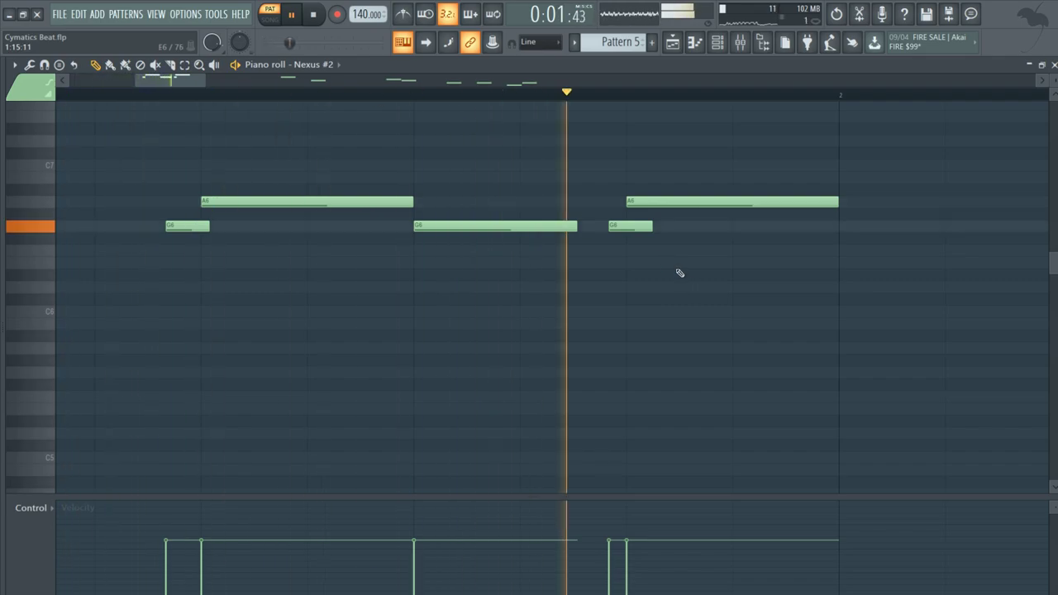
Step: Preview the later G6 note and play through the full flute melody once more
ctrl+scroll(579, 239, down, 2)
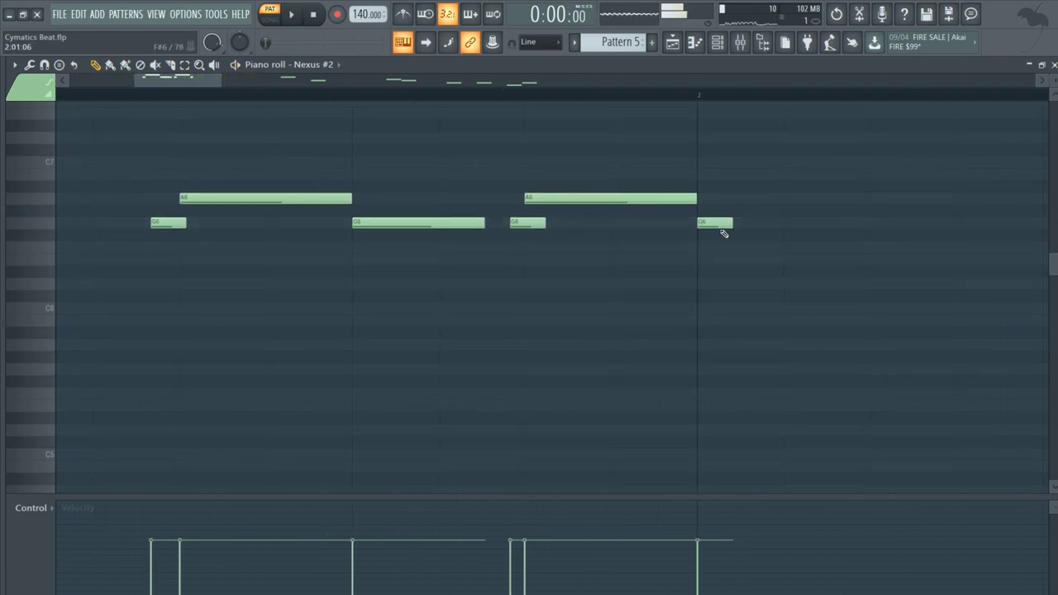
click(722, 230)
ctrl+scroll(719, 232, up, 2)
key(space)
ctrl+scroll(697, 224, down, 2)
ctrl+scroll(727, 236, down, 1)
ctrl+scroll(645, 248, down, 1)
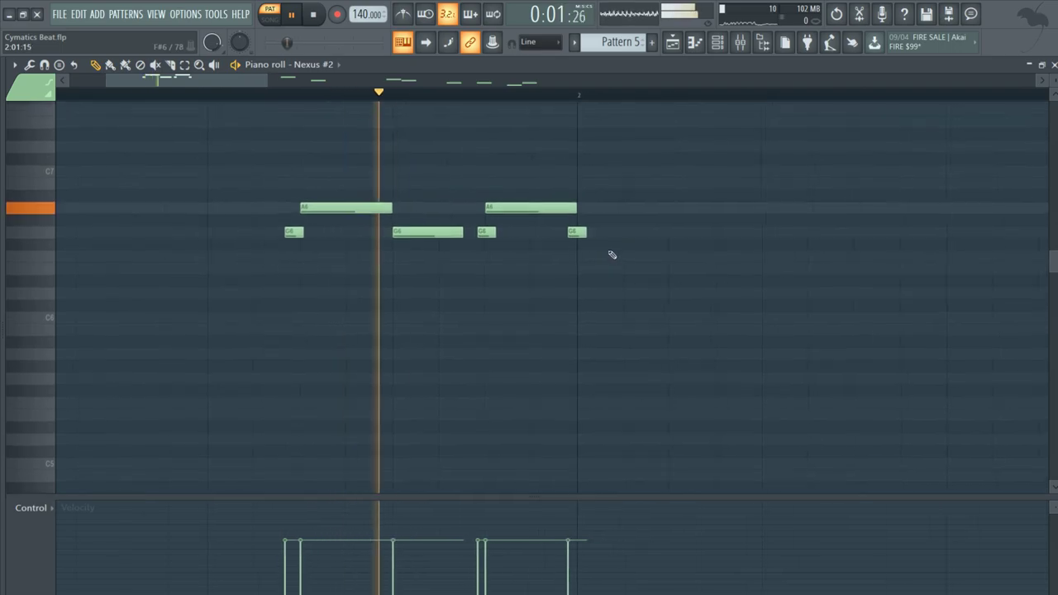
ctrl+scroll(626, 241, up, 3)
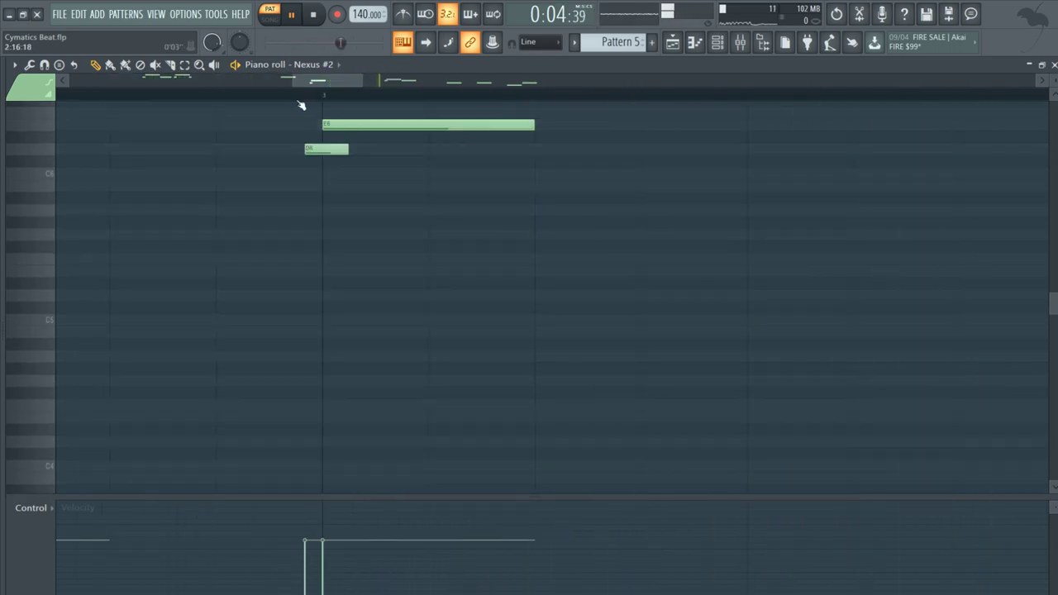
scroll(633, 210, up, 2)
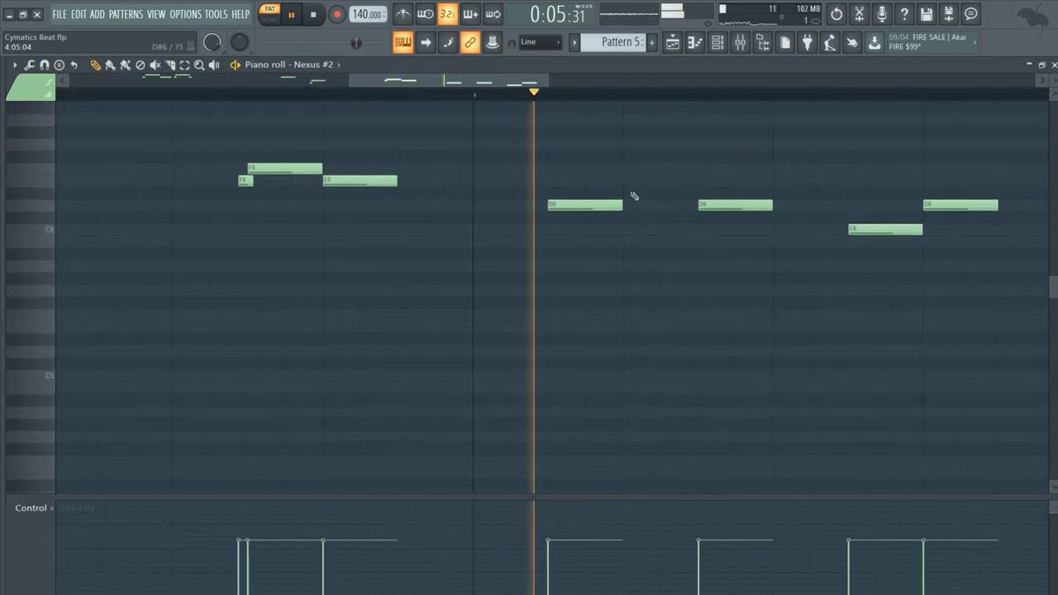
ctrl+scroll(635, 196, down, 2)
ctrl+scroll(598, 229, down, 2)
scroll(661, 165, up, 4)
key(space)
click(672, 41)
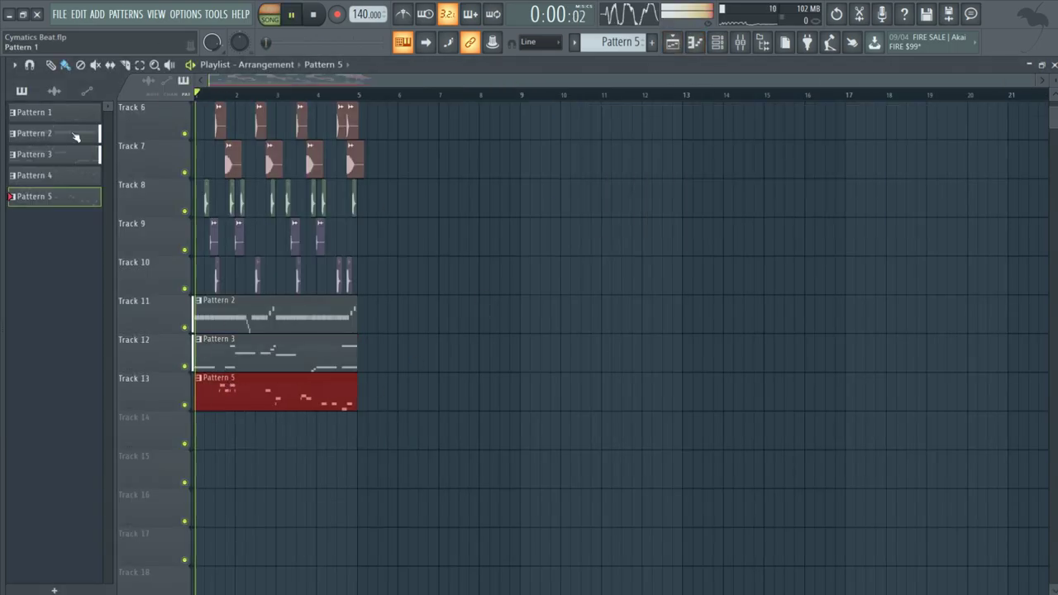
Step: Clone the Nexus #2 channel into a new Nexus #3 channel
ctrl+scroll(720, 256, up, 2)
scroll(588, 217, down, 2)
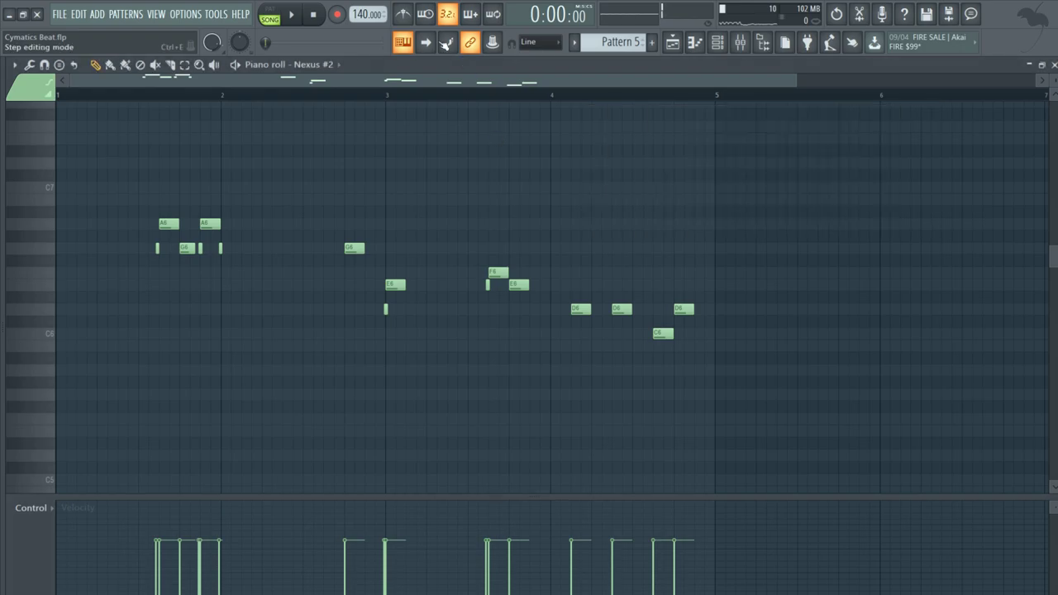
click(740, 43)
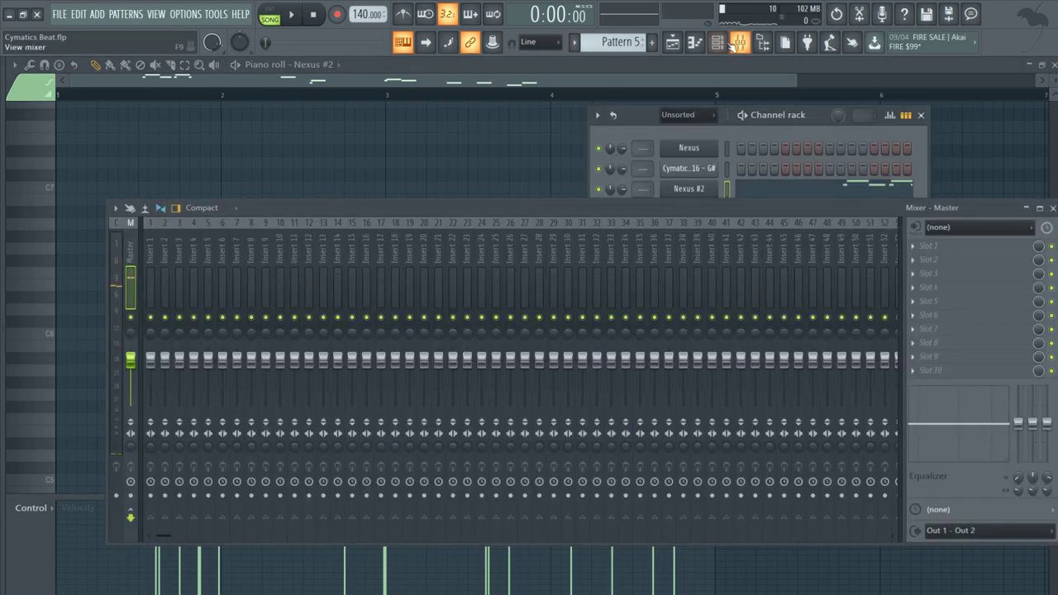
key(F9)
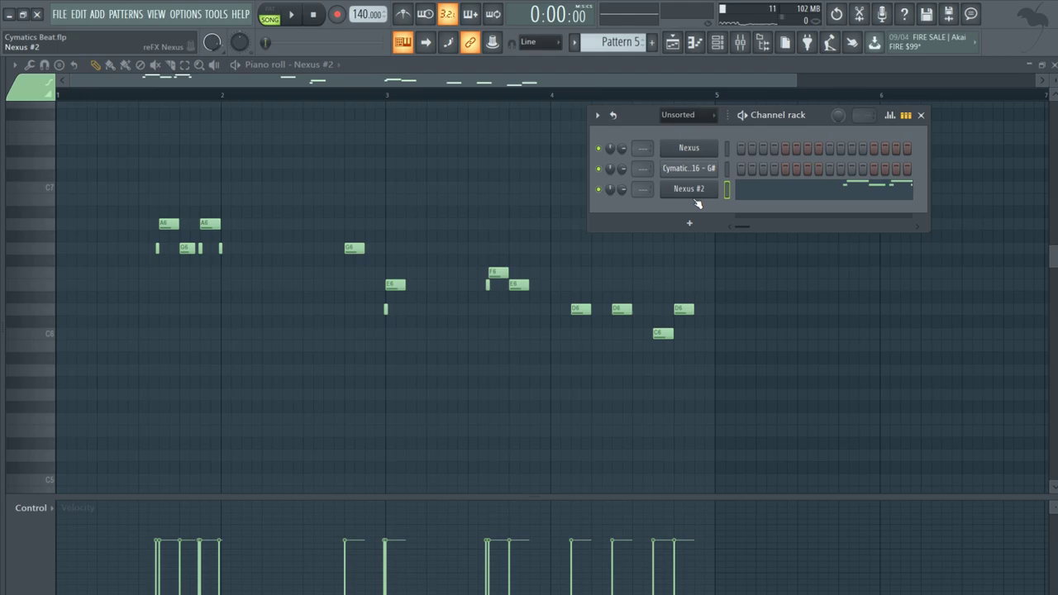
right_click(697, 202)
click(744, 301)
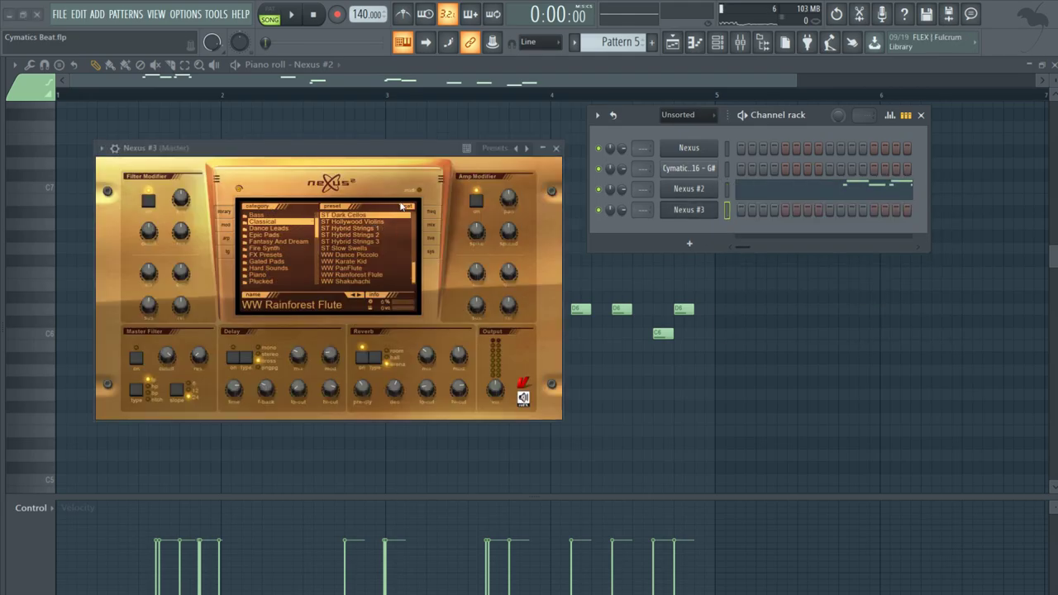
Step: Switch Pattern 5's piano roll to edit the Nexus #3 channel
click(564, 151)
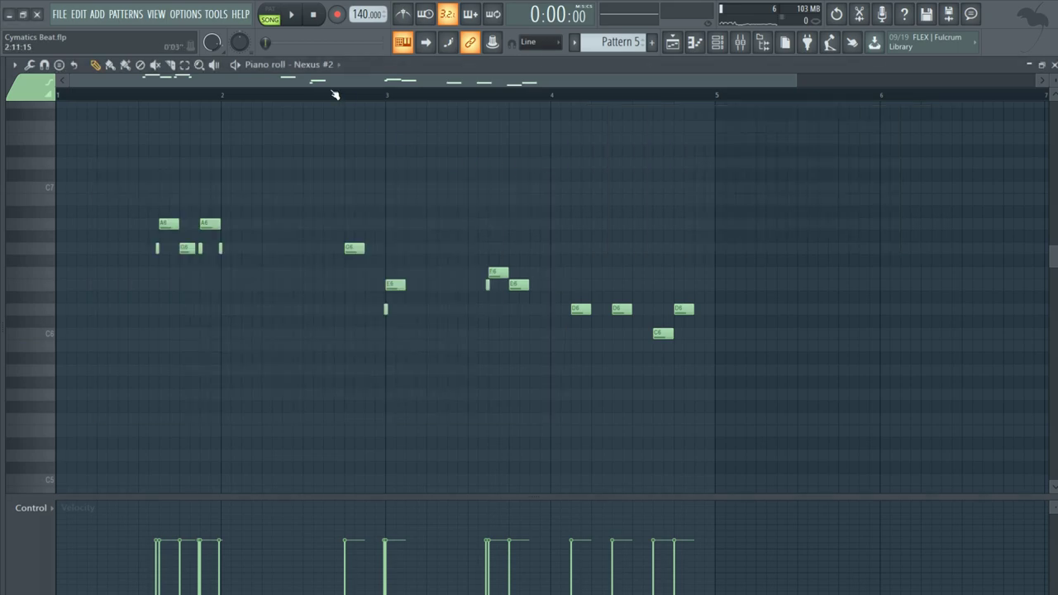
click(331, 66)
click(364, 235)
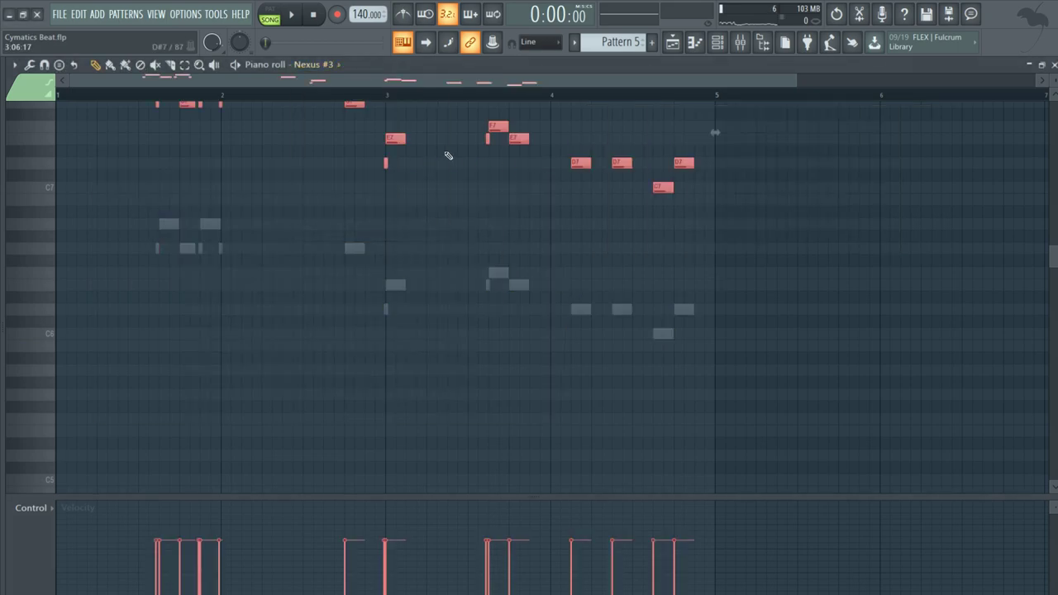
scroll(392, 171, up, 3)
Step: Play back the layered Nexus #2 and Nexus #3 melody
key(space)
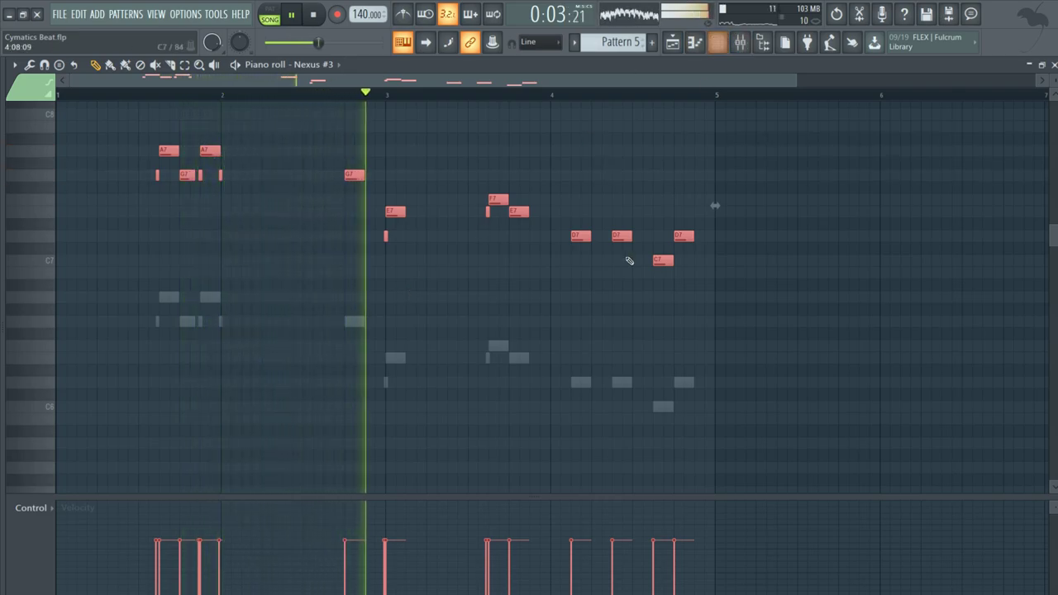
click(725, 41)
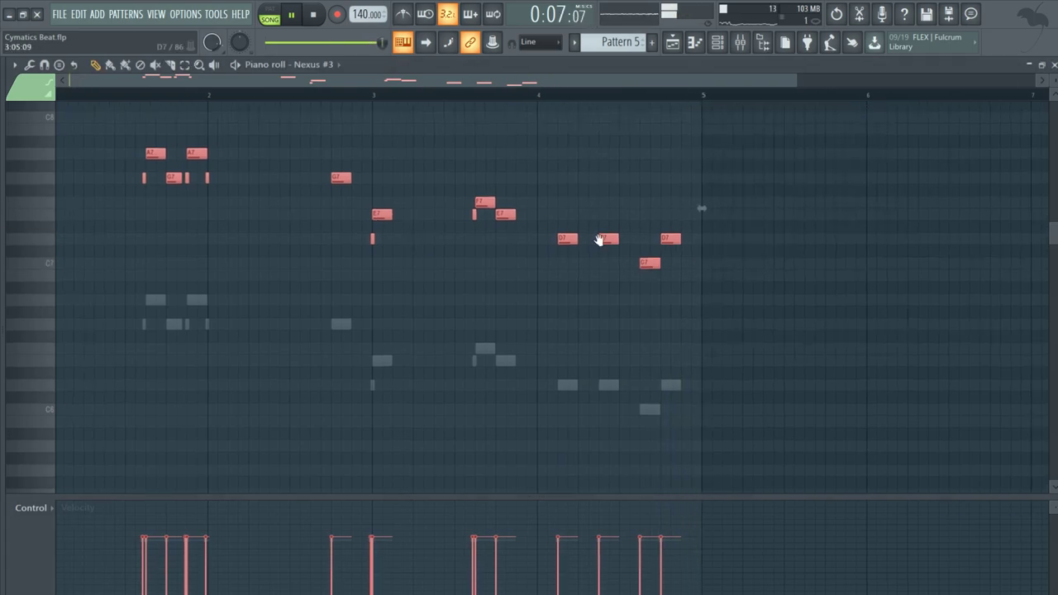
key(space)
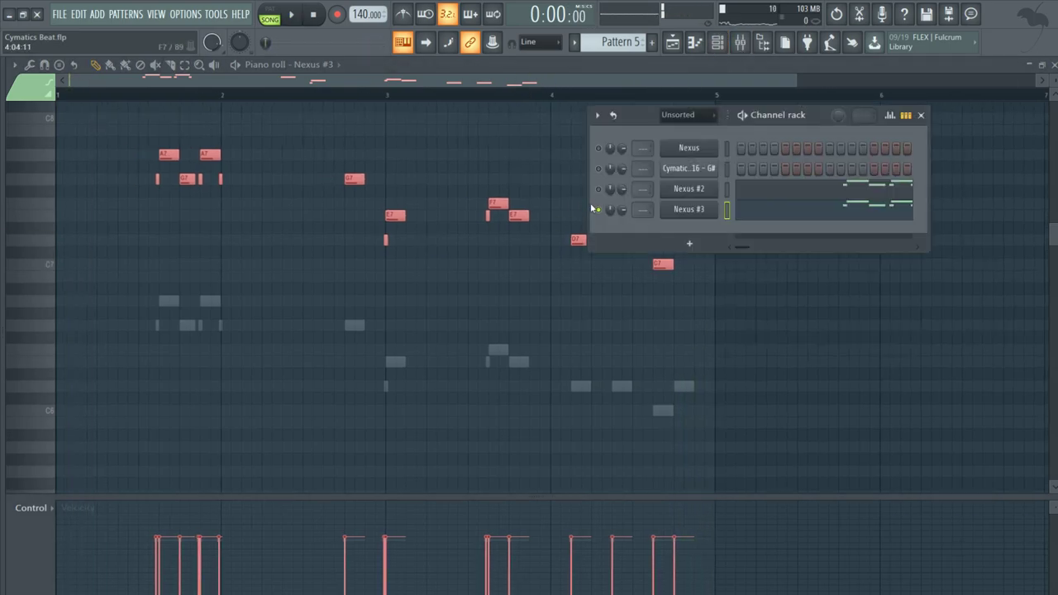
key(F6)
Step: Select Pattern 1 and open its chord clip's notes from the Playlist
key(F5)
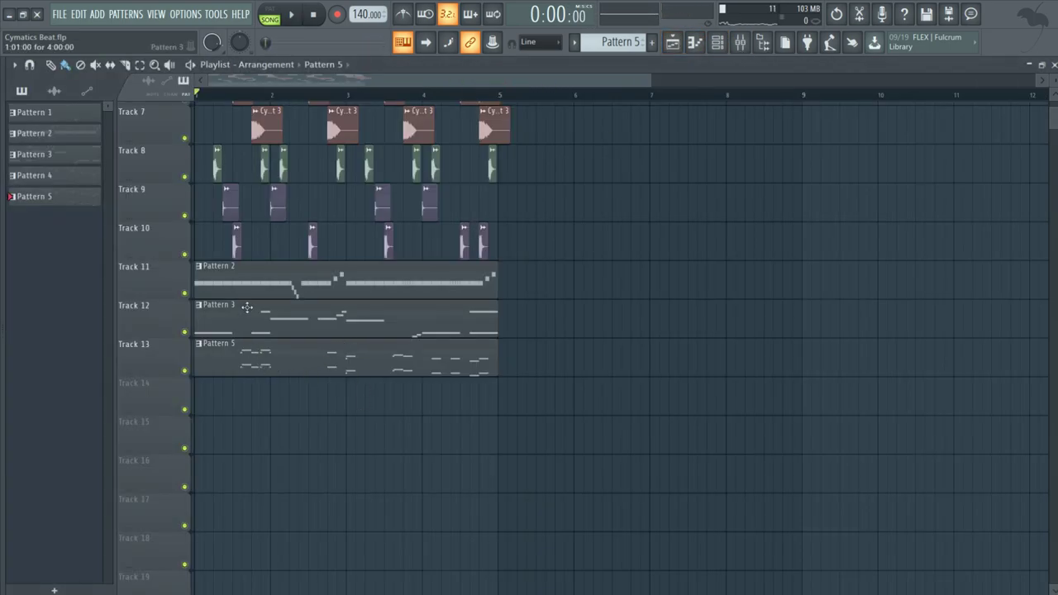
click(33, 112)
key(F7)
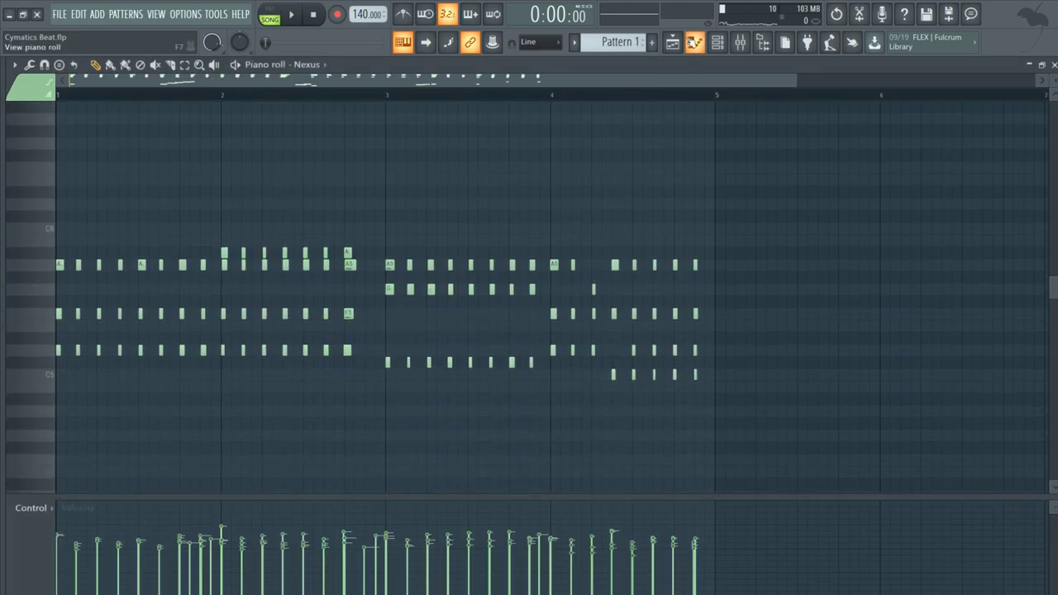
key(F5)
right_click(272, 377)
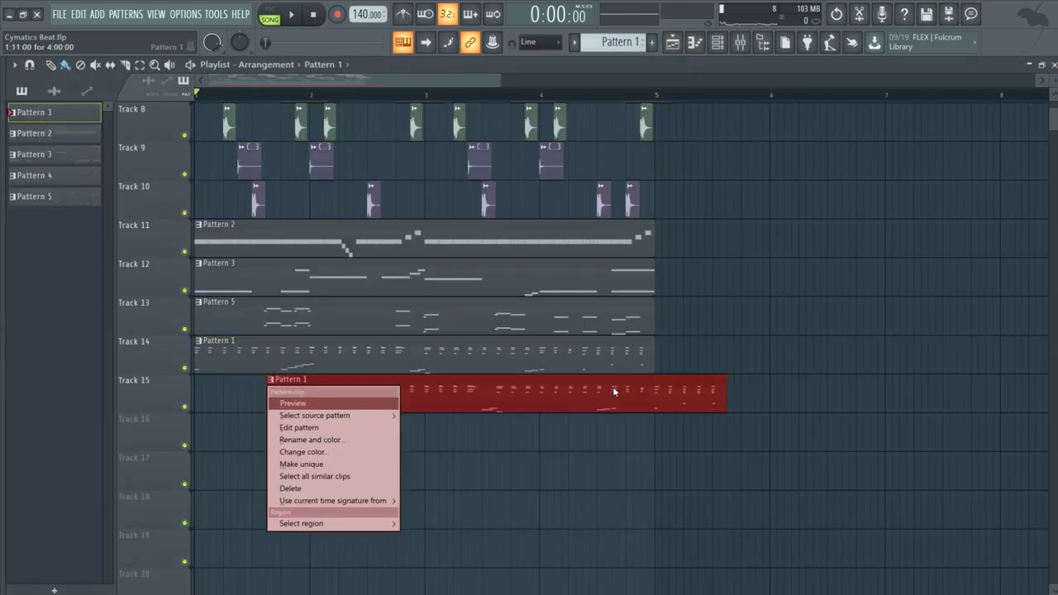
click(285, 402)
Step: Switch the piano roll to Sektor and add a G6 note after the first phrase
click(718, 42)
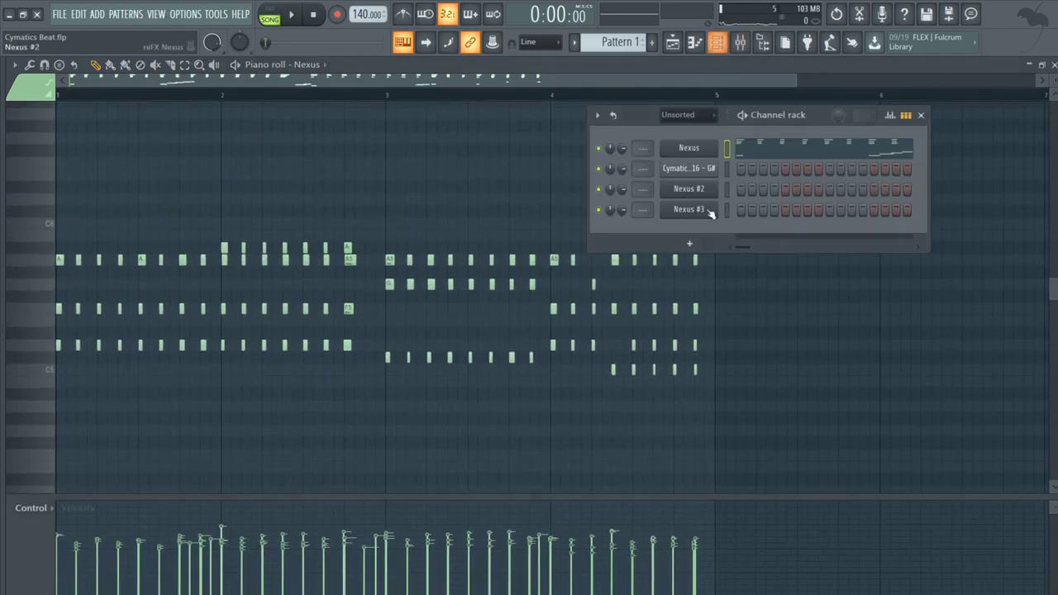
click(708, 208)
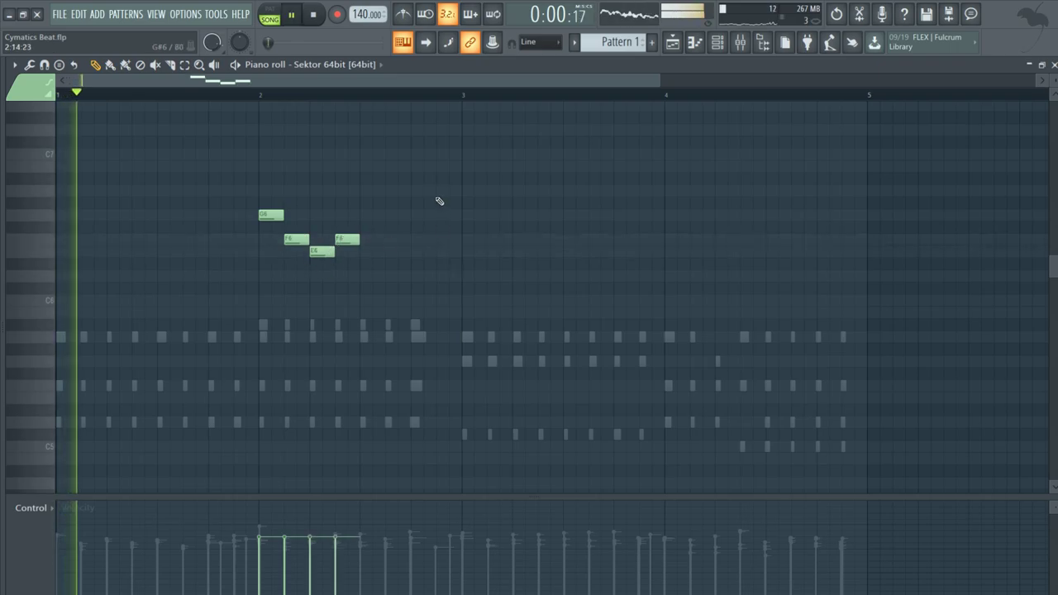
scroll(385, 243, up, 1)
ctrl+scroll(385, 243, down, 1)
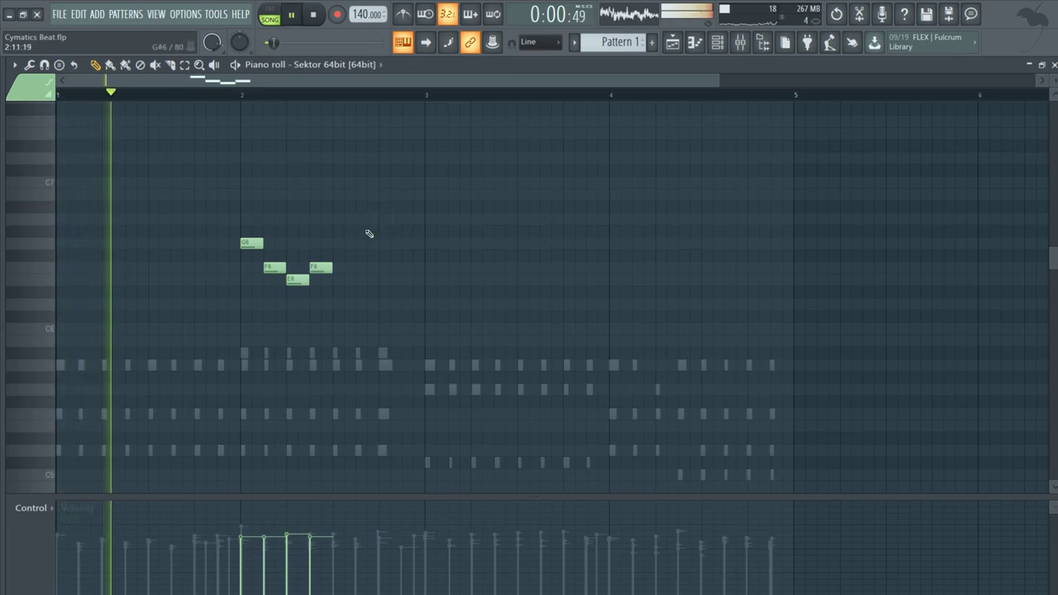
ctrl+scroll(369, 234, up, 1)
click(351, 247)
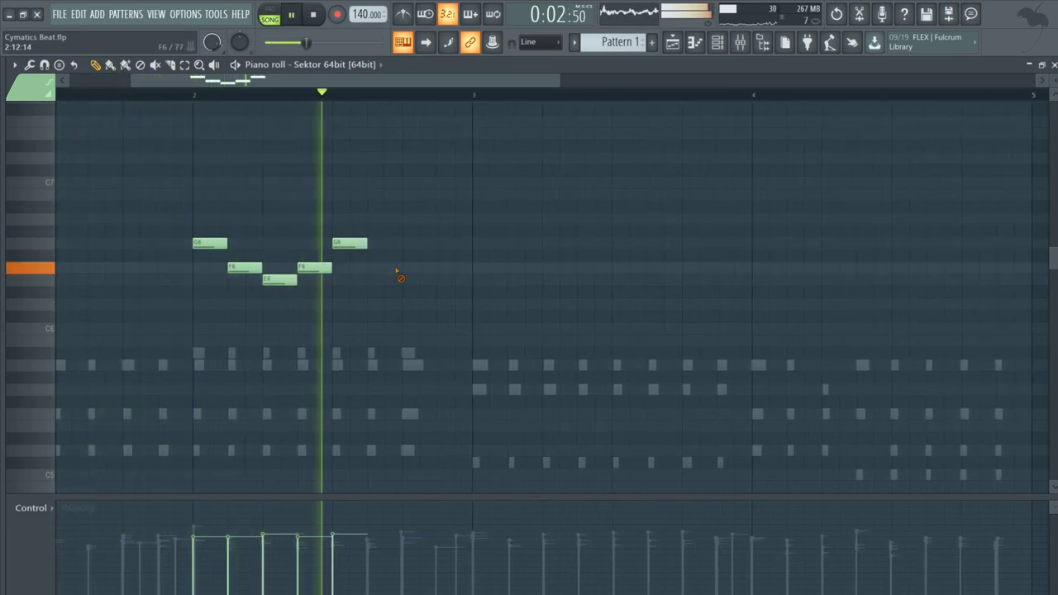
key(space)
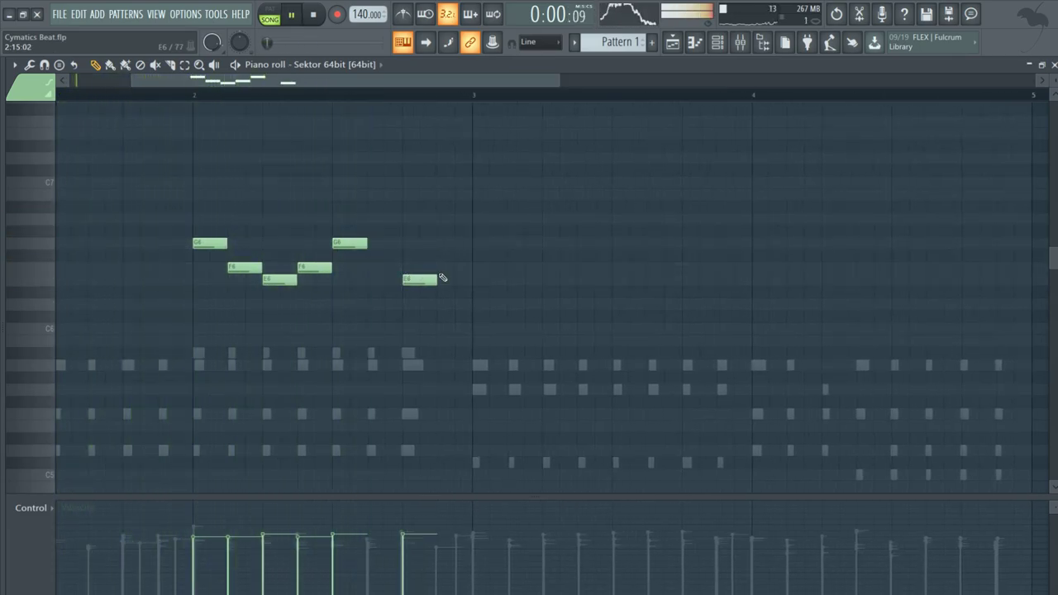
Step: Replace the bar-4 E6 note with three D6 notes
ctrl+scroll(272, 237, down, 1)
scroll(491, 274, down, 2)
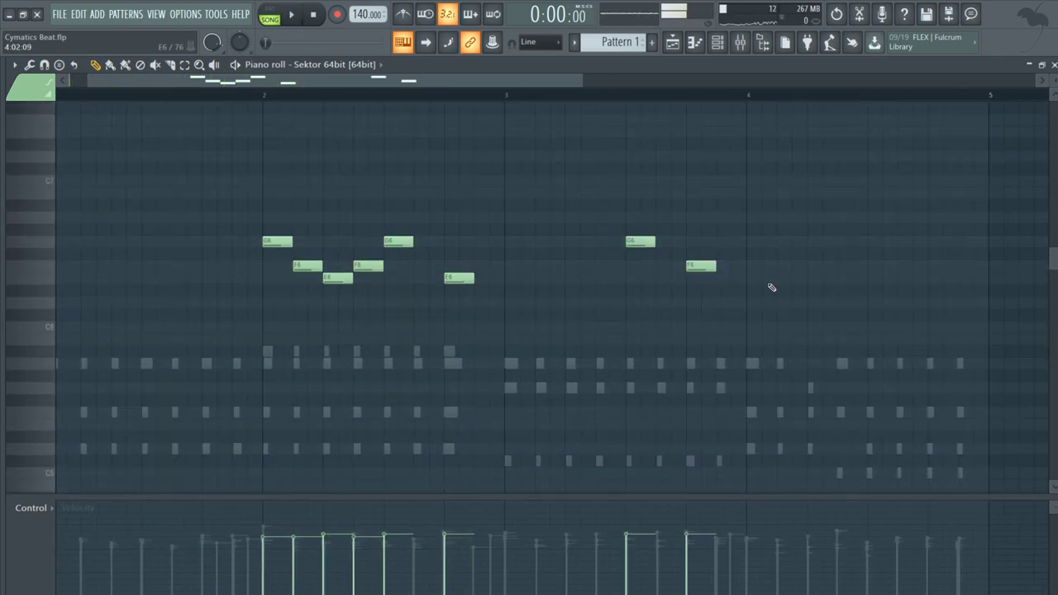
right_click(765, 279)
click(756, 303)
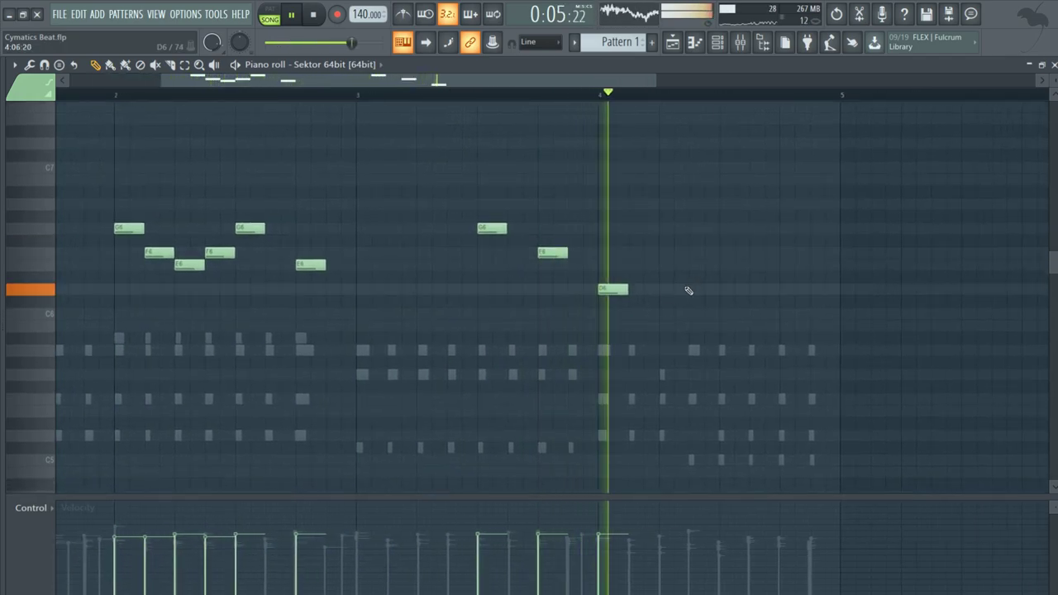
click(692, 288)
click(755, 288)
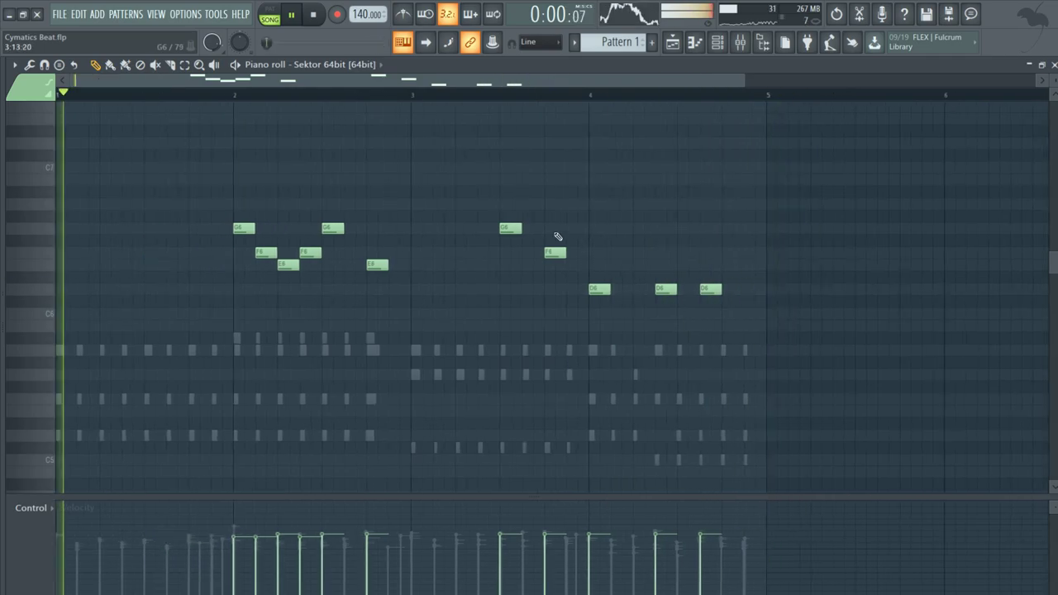
key(space)
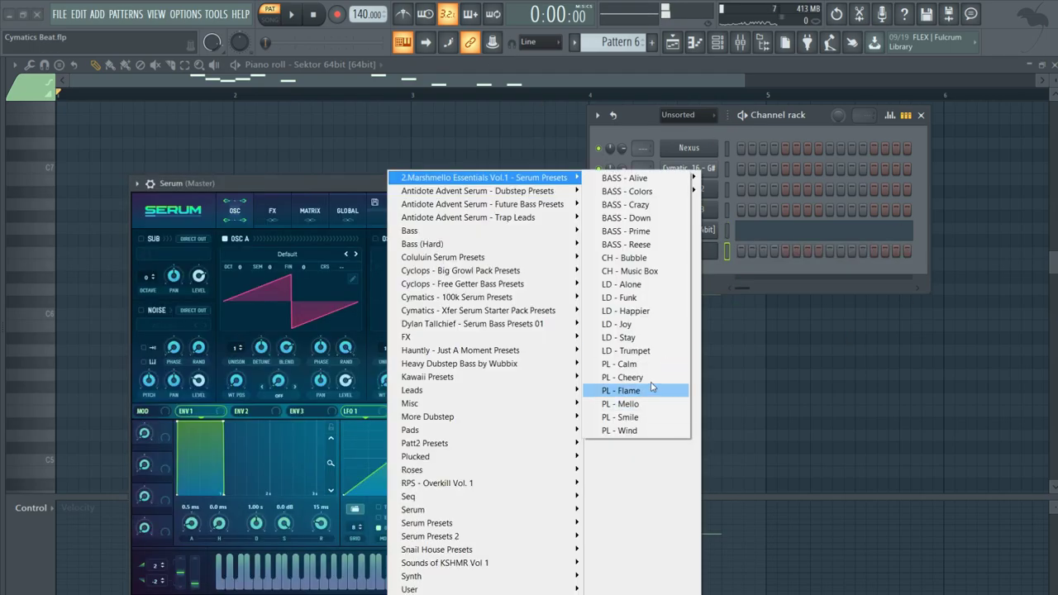
Step: Load the PL - Cheery preset in Serum
click(629, 390)
drag(474, 189, 462, 181)
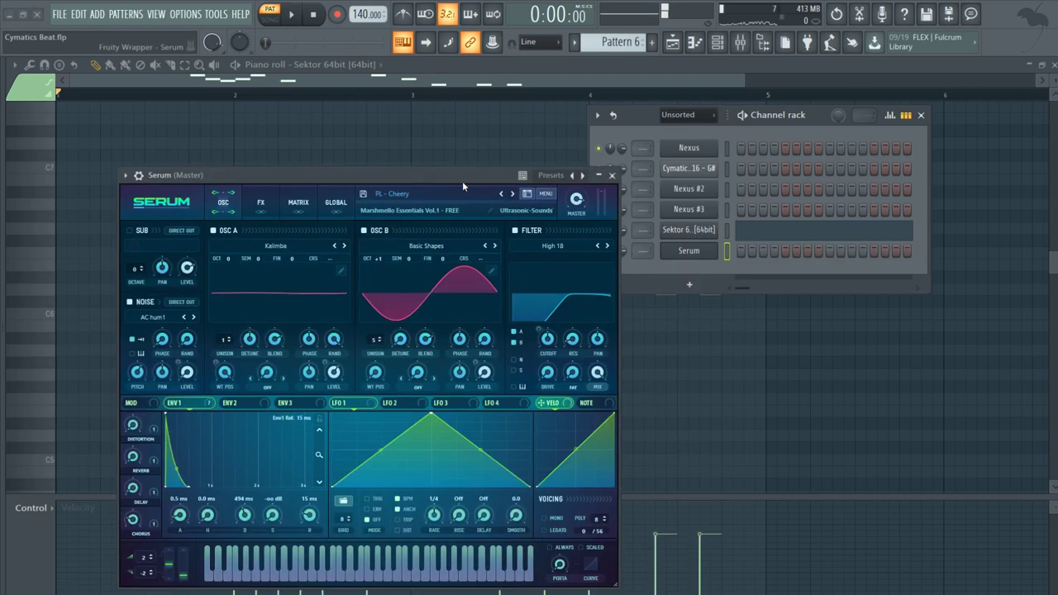
click(612, 175)
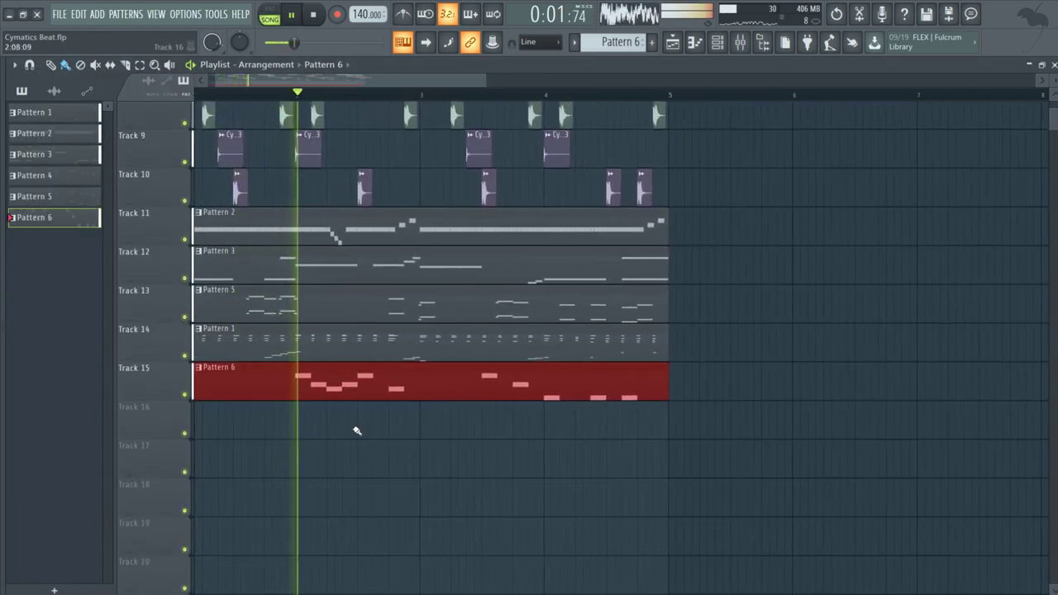
Step: Open Pattern 6's notes, then replay the song arrangement from the start
double_click(437, 384)
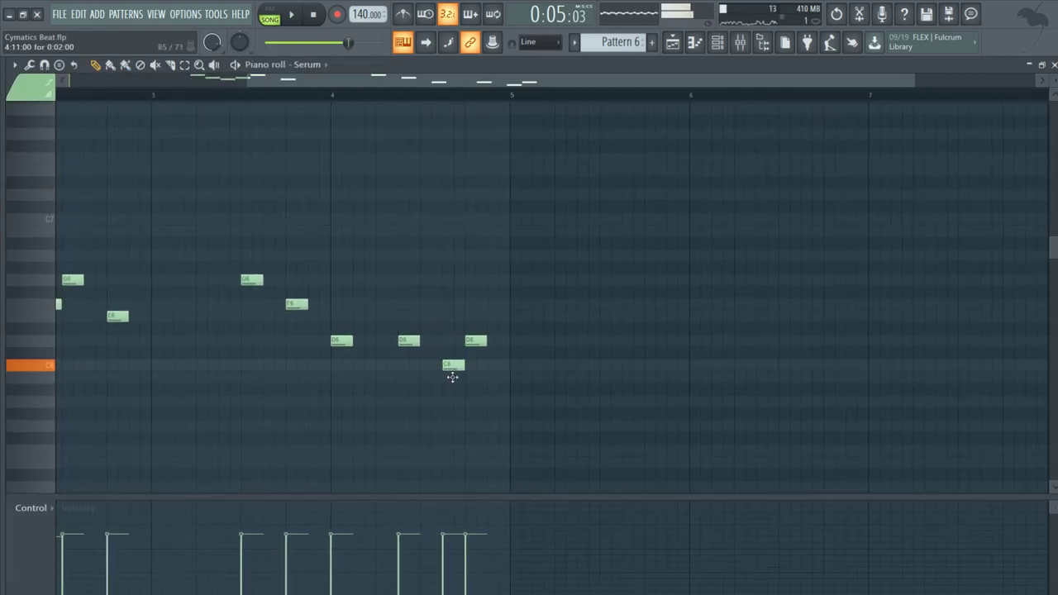
key(F5)
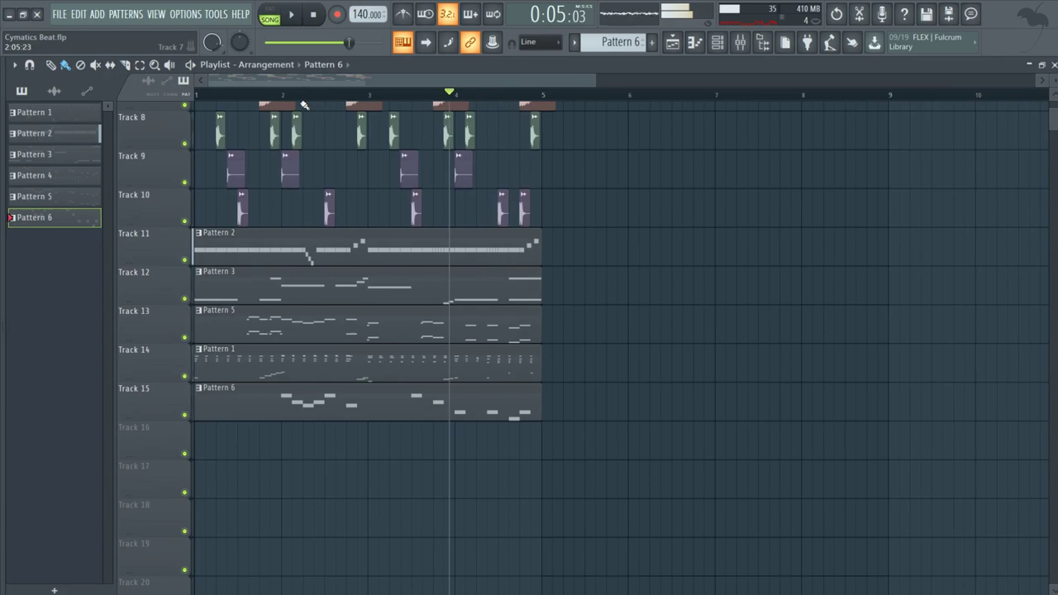
key(space)
key(space)
Step: Scroll through the Playlist to review the track layout
scroll(642, 253, up, 2)
scroll(408, 210, up, 1)
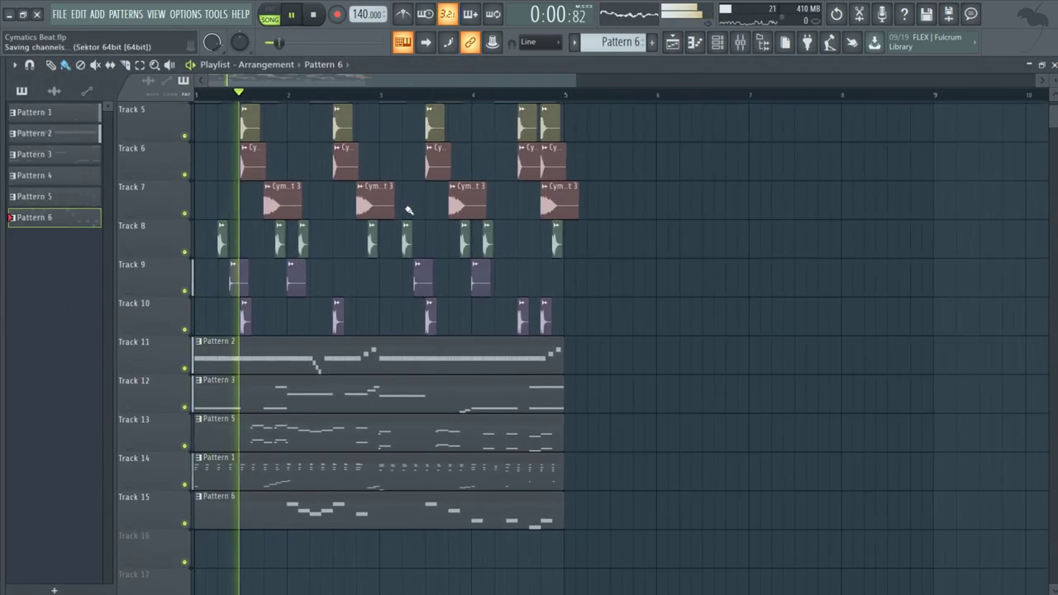
scroll(409, 217, up, 2)
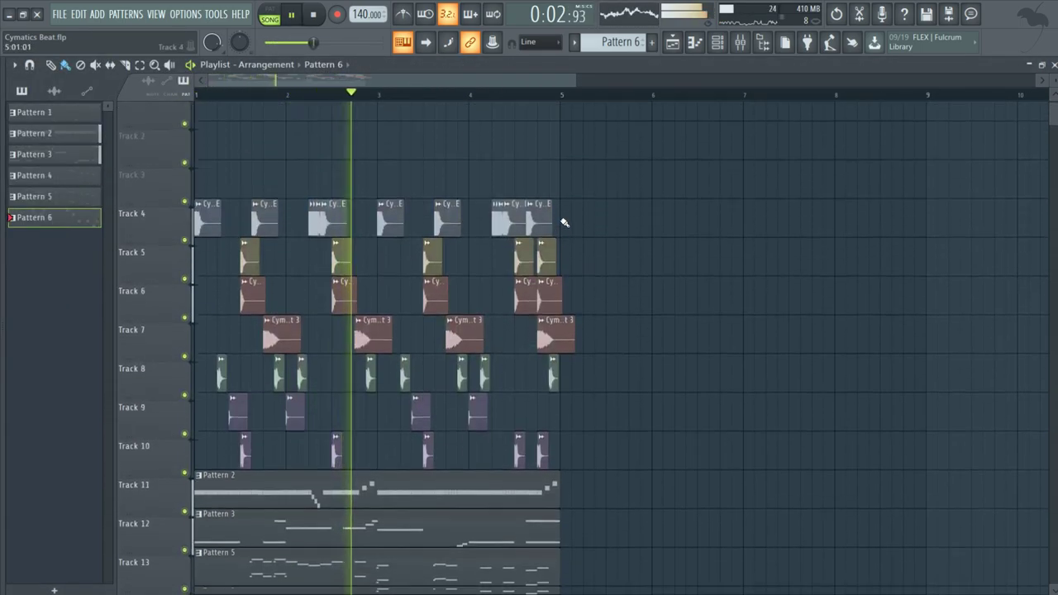
scroll(578, 239, down, 4)
scroll(615, 274, up, 3)
scroll(555, 250, down, 2)
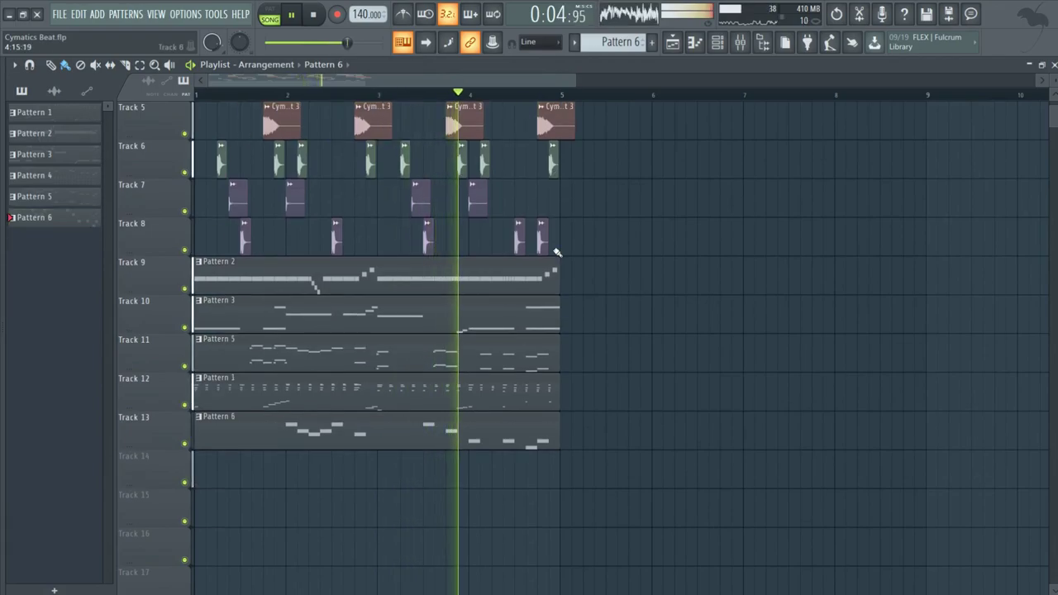
scroll(553, 249, down, 1)
scroll(553, 250, up, 4)
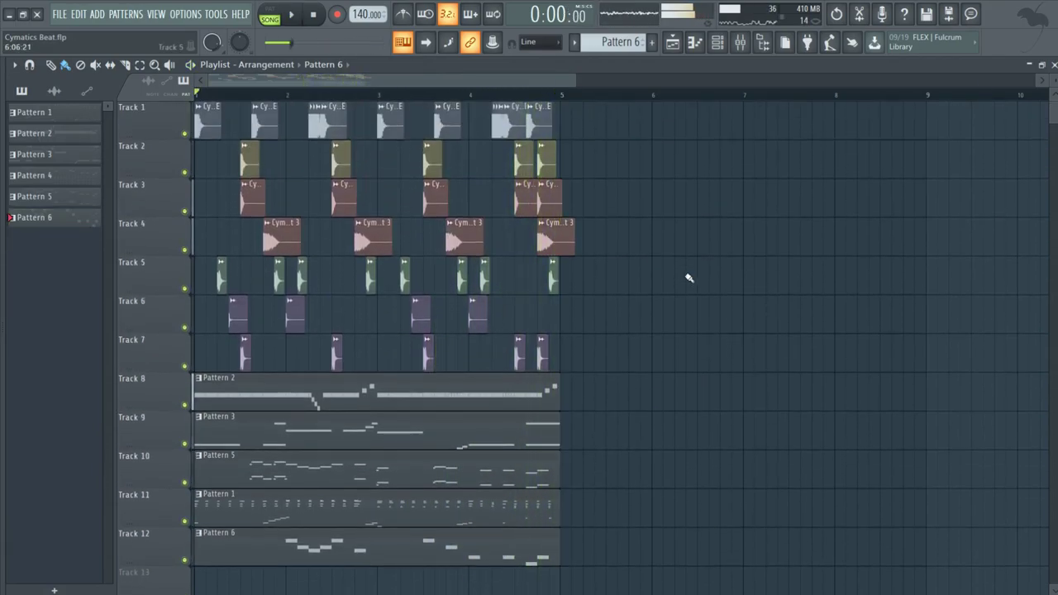